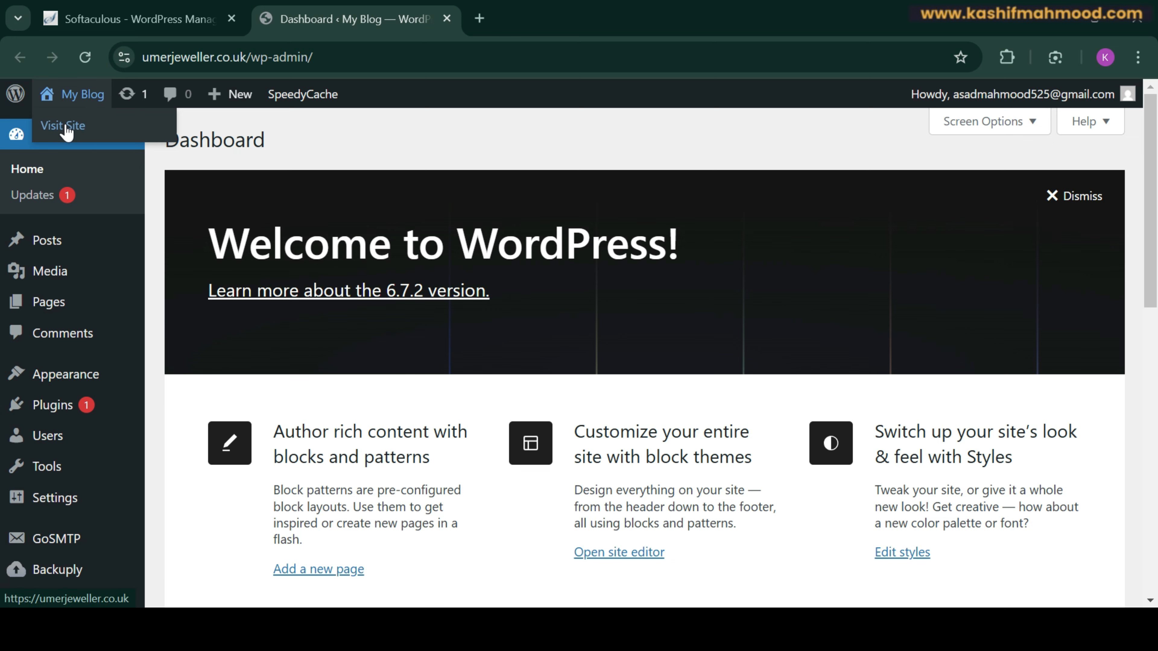
View the umerjeweller.co.uk front page and highlight its address, and highlight the .com ending of the umerjeweller.com address
left_click(64, 126)
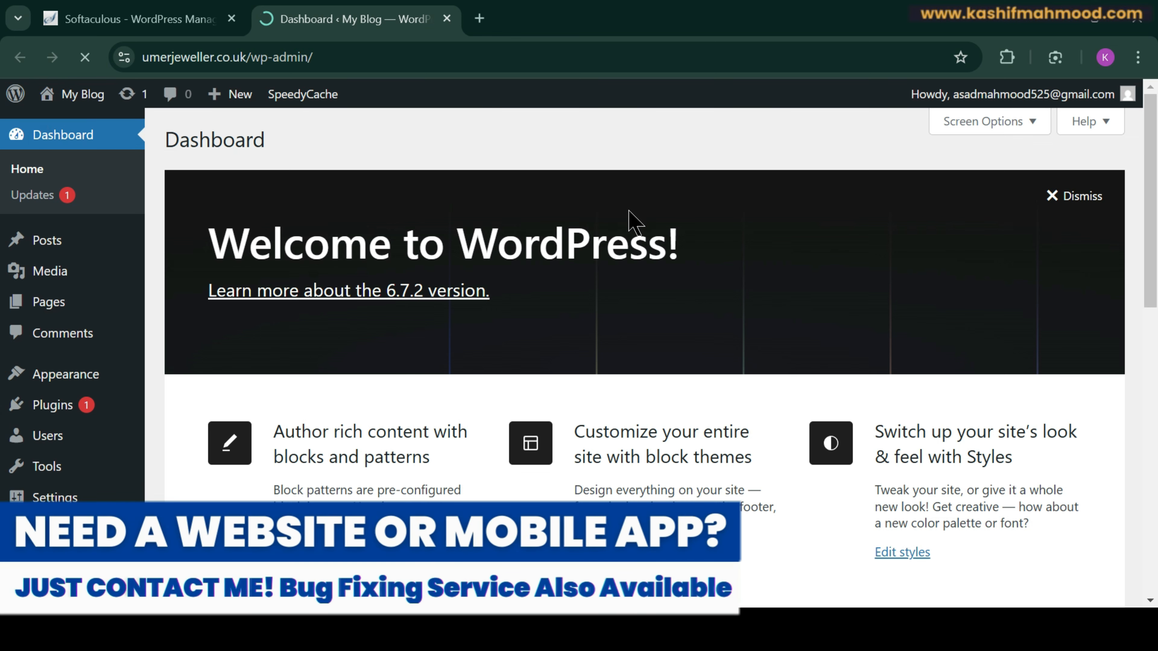
left_click(194, 58)
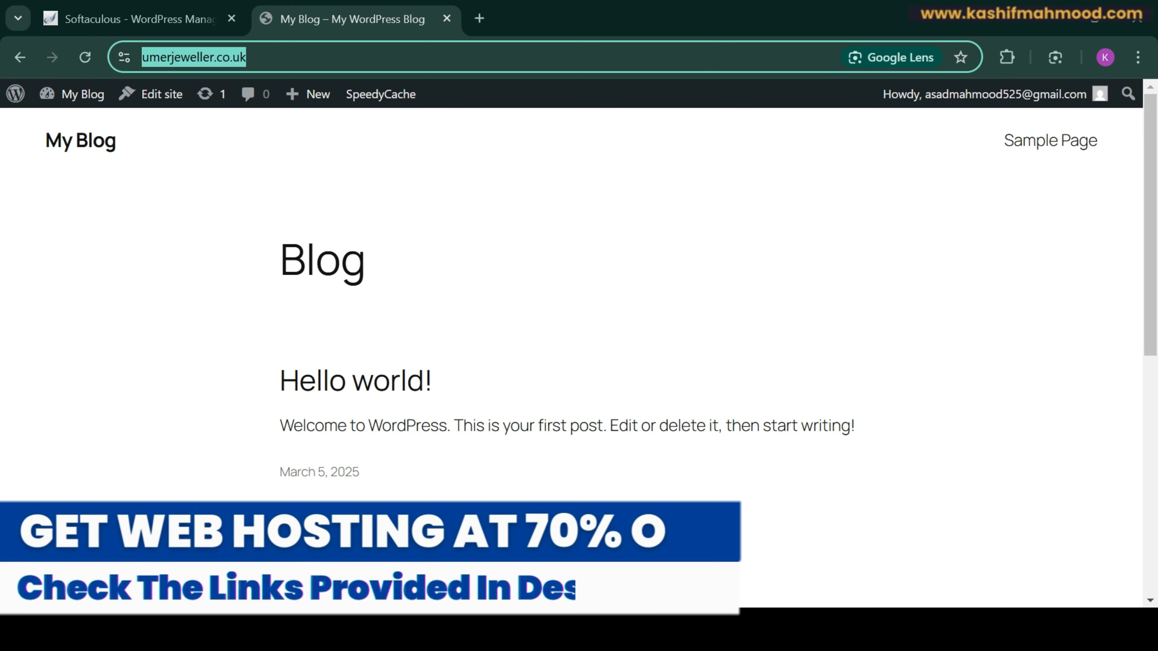
left_click_drag(249, 58, 223, 263)
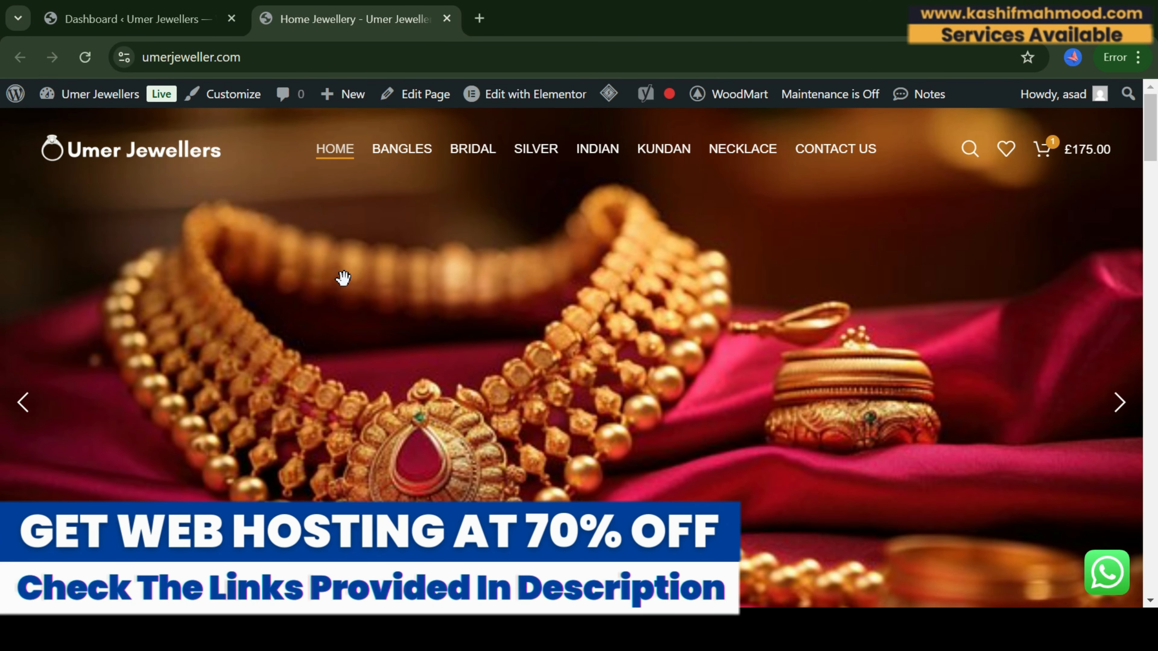
left_click_drag(214, 58, 242, 58)
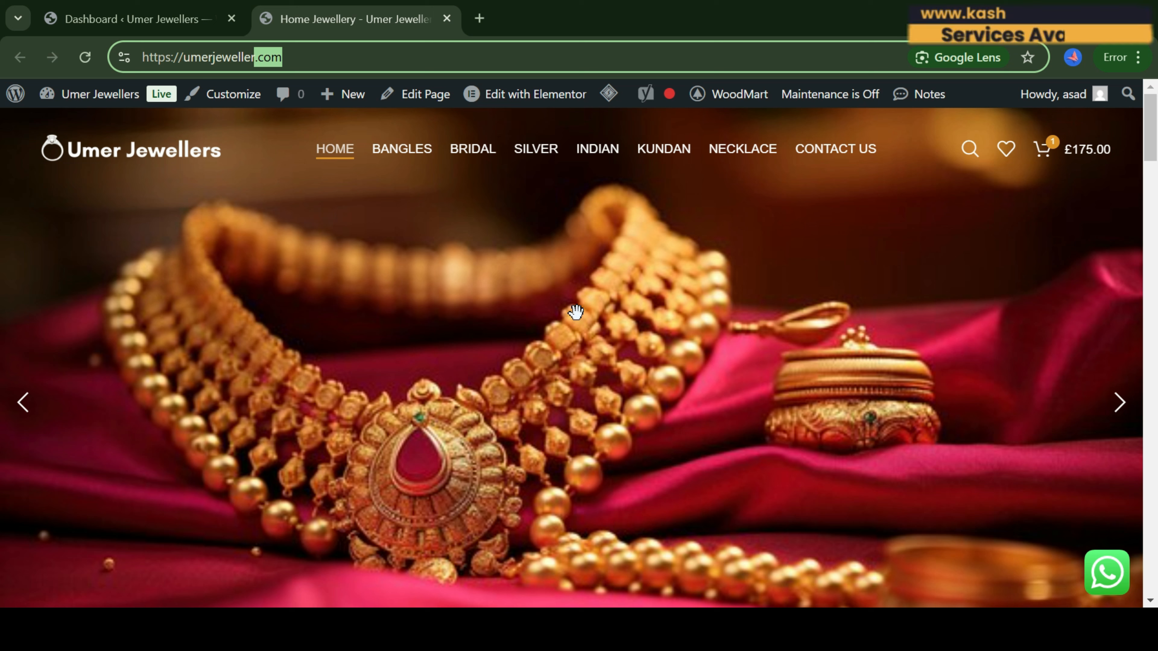
Open the page for adding a new plugin in the umerjeweller.com WordPress dashboard
left_click(140, 21)
mouse_move(91, 404)
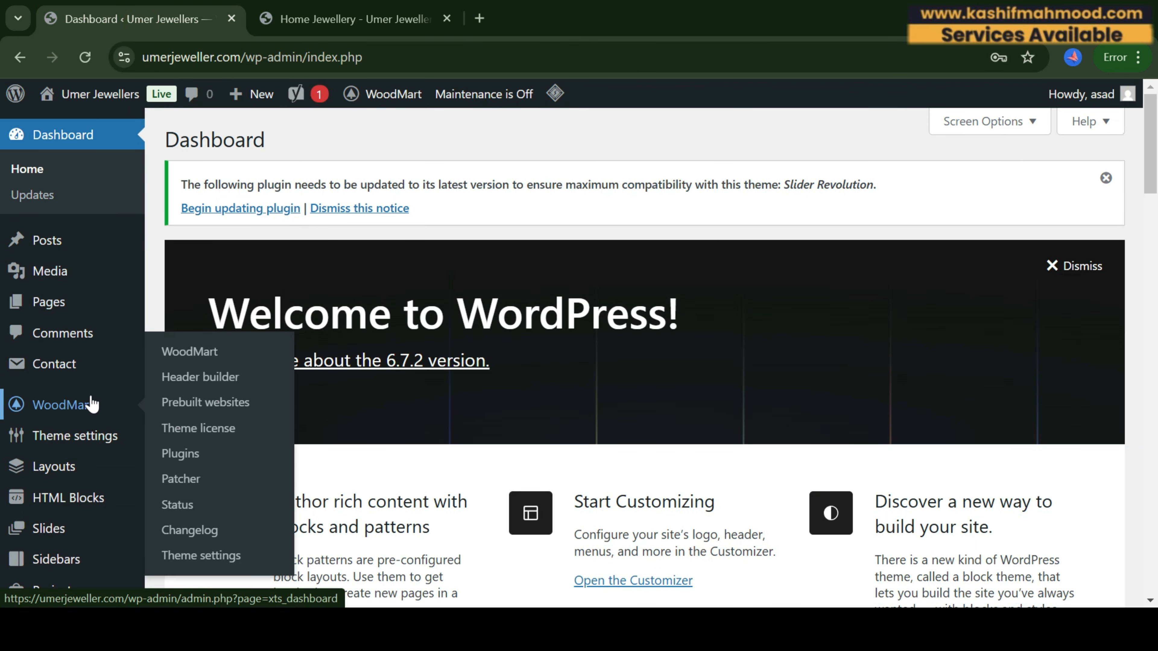
scroll(87, 402, "down", 7)
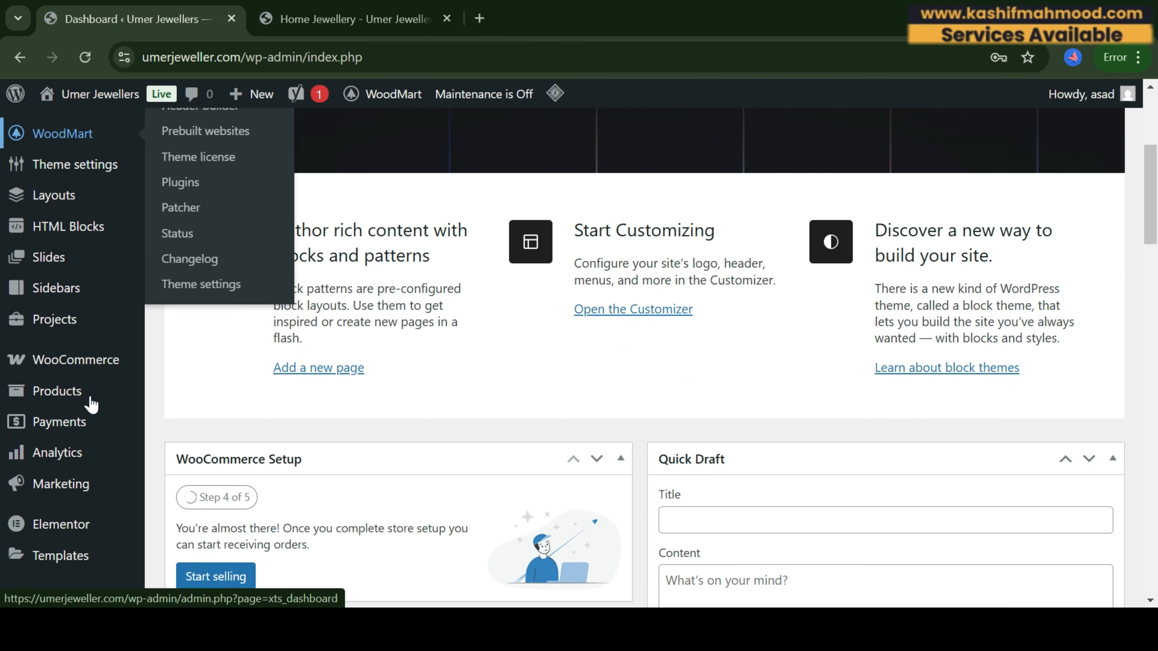
mouse_move(57, 448)
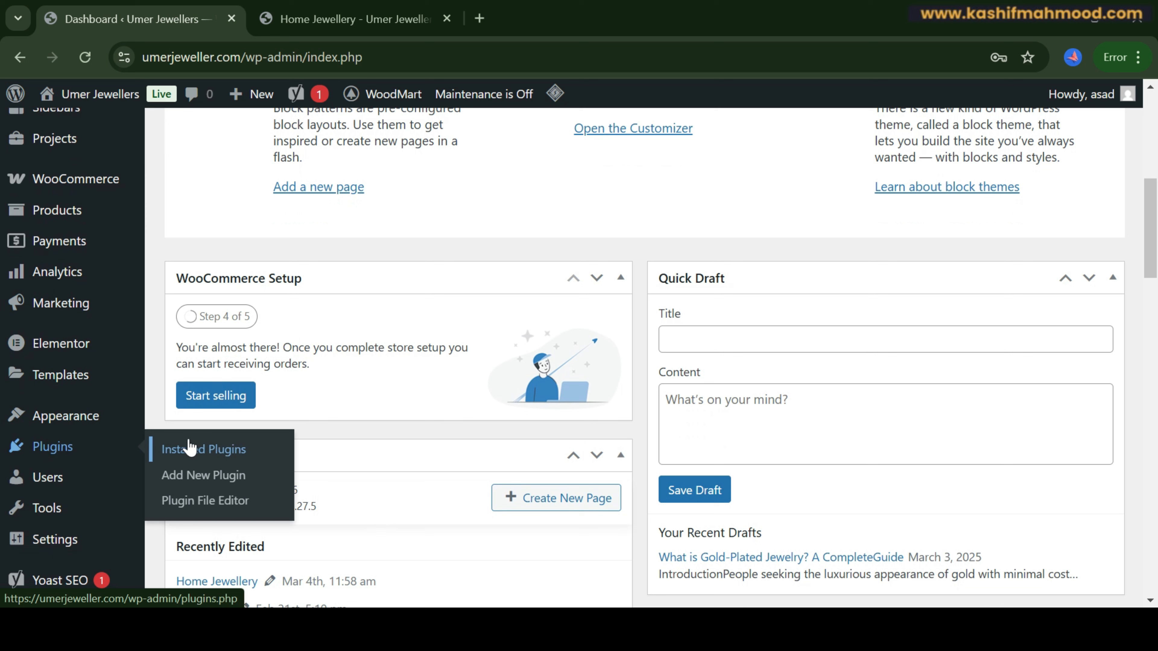
left_click(189, 476)
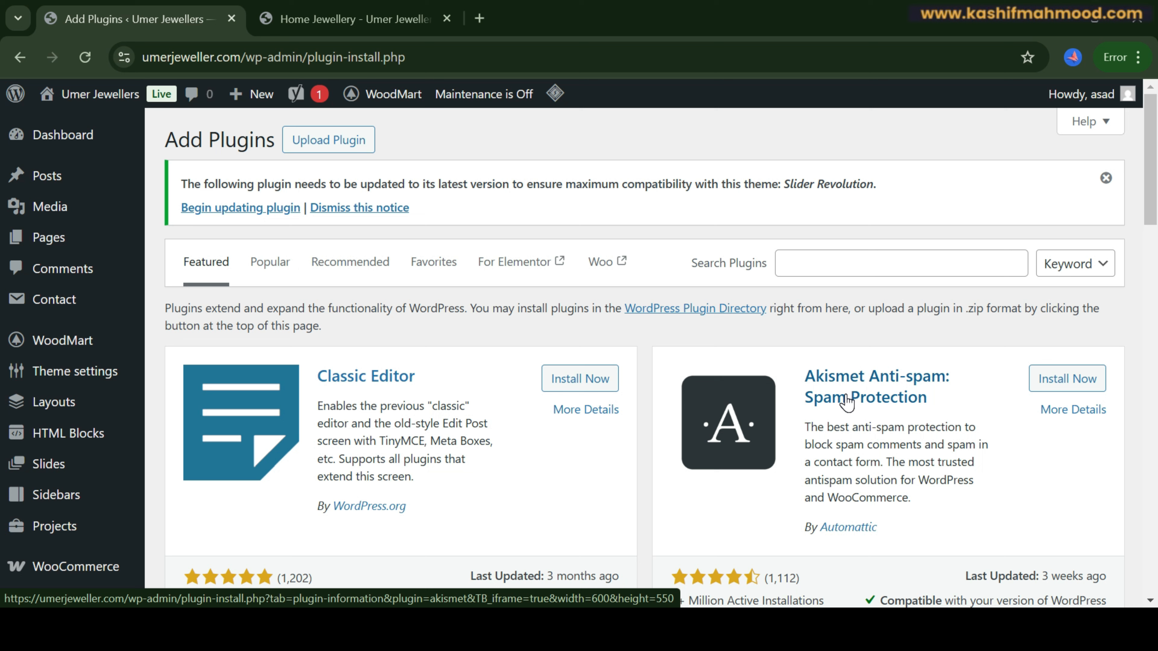
Search the plugin directory for "backup migration" and install and activate the Backup Migration plugin by Inisev
left_click(825, 264)
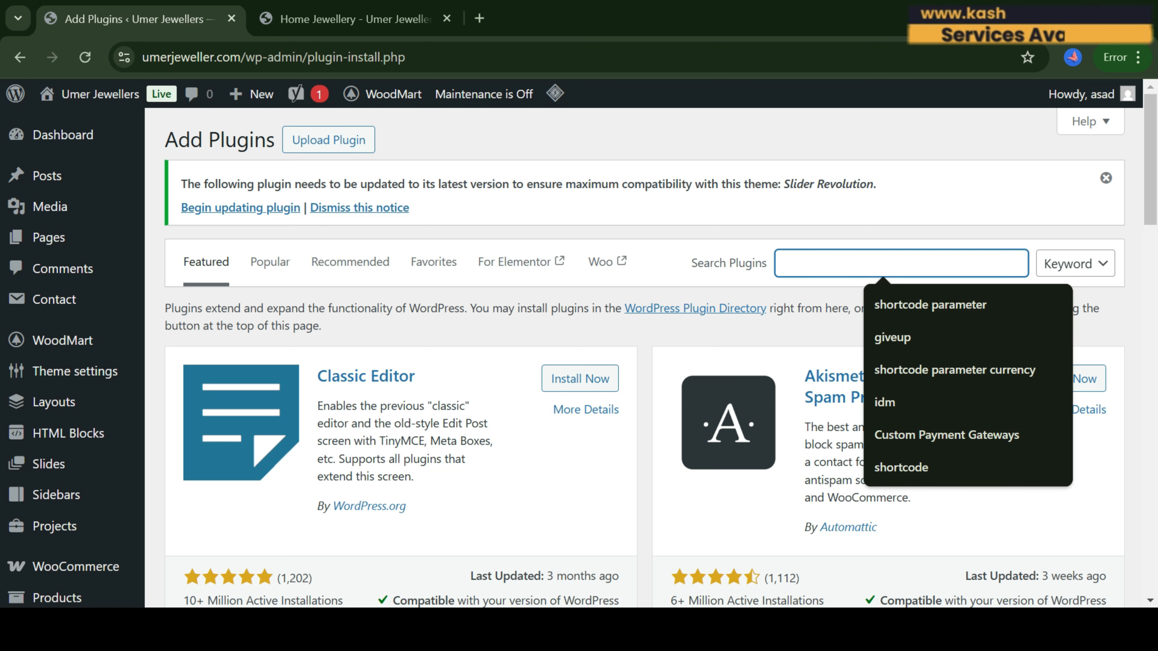
type("backup migration")
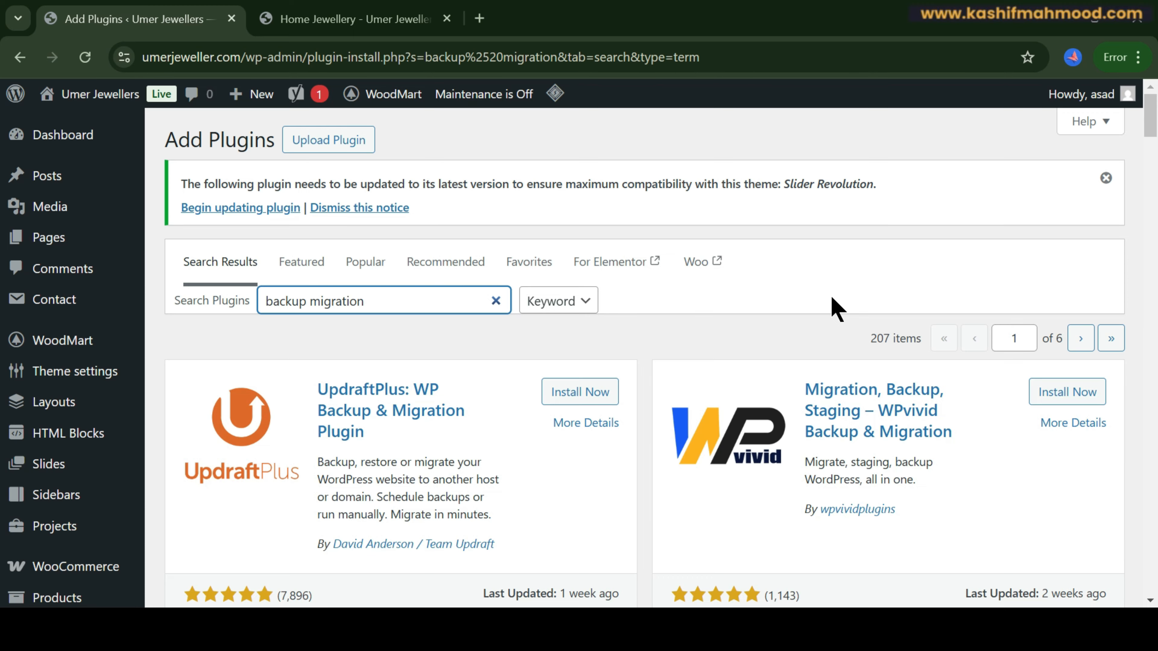
scroll(835, 305, "down", 5)
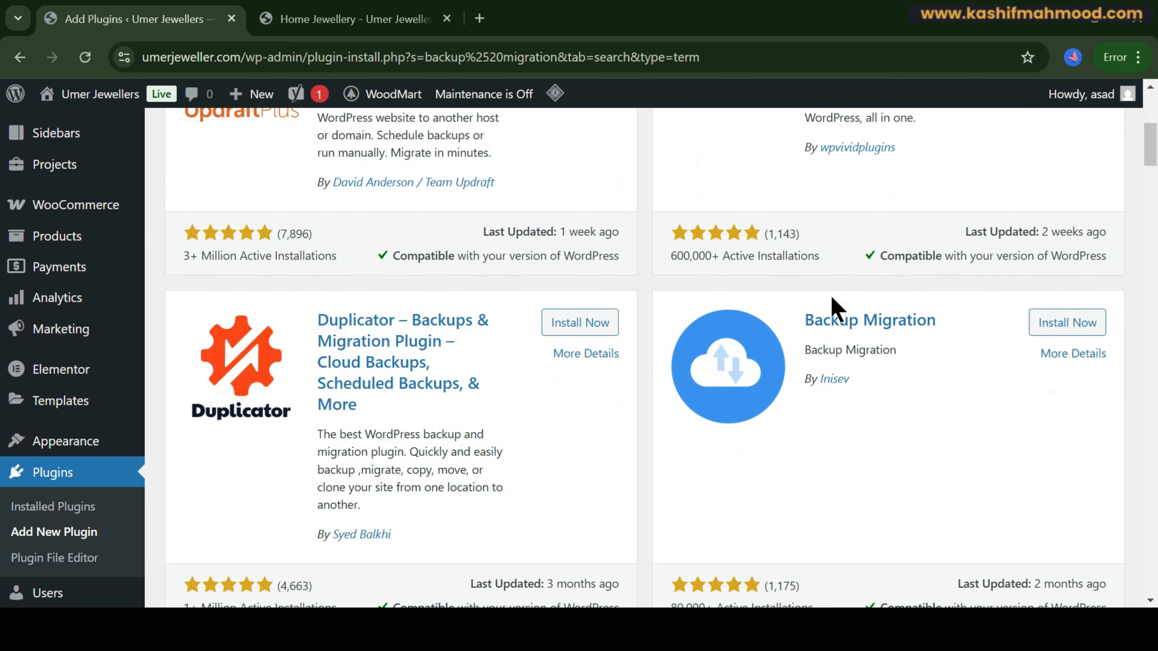
scroll(883, 337, "down", 1)
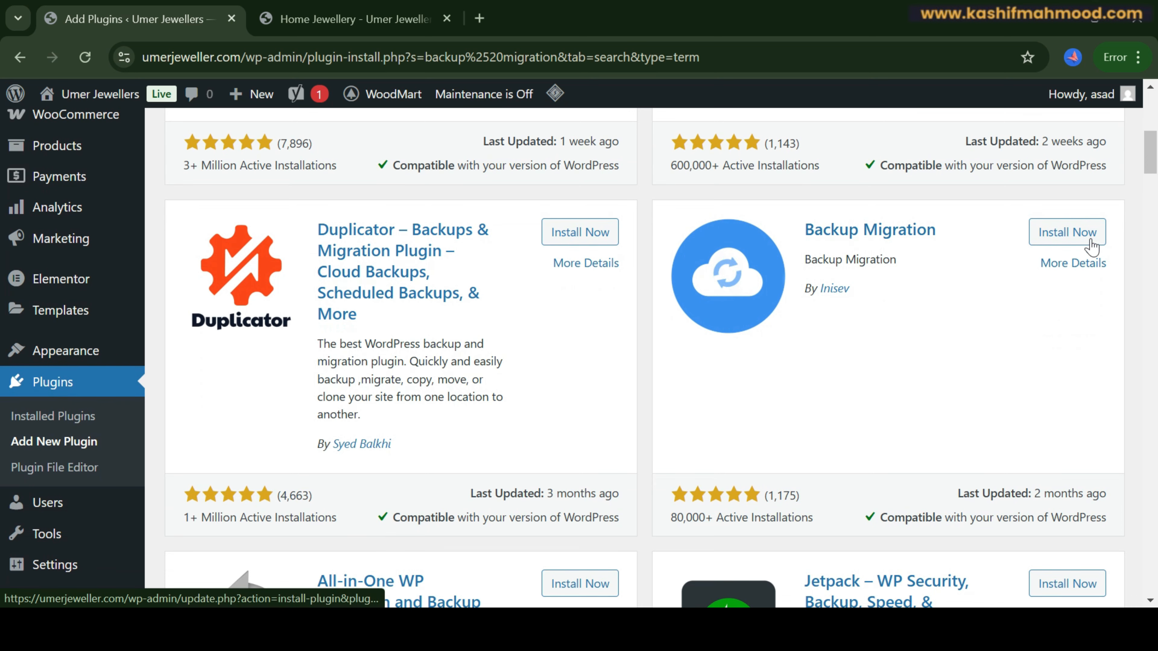
left_click(1064, 237)
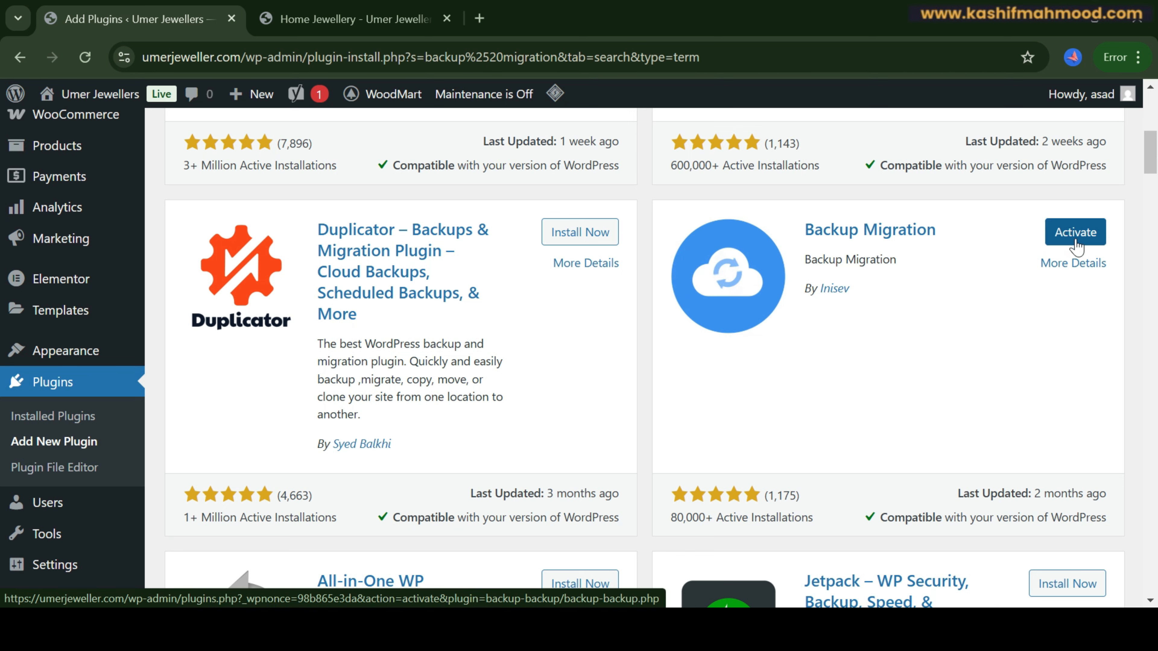
left_click(1076, 246)
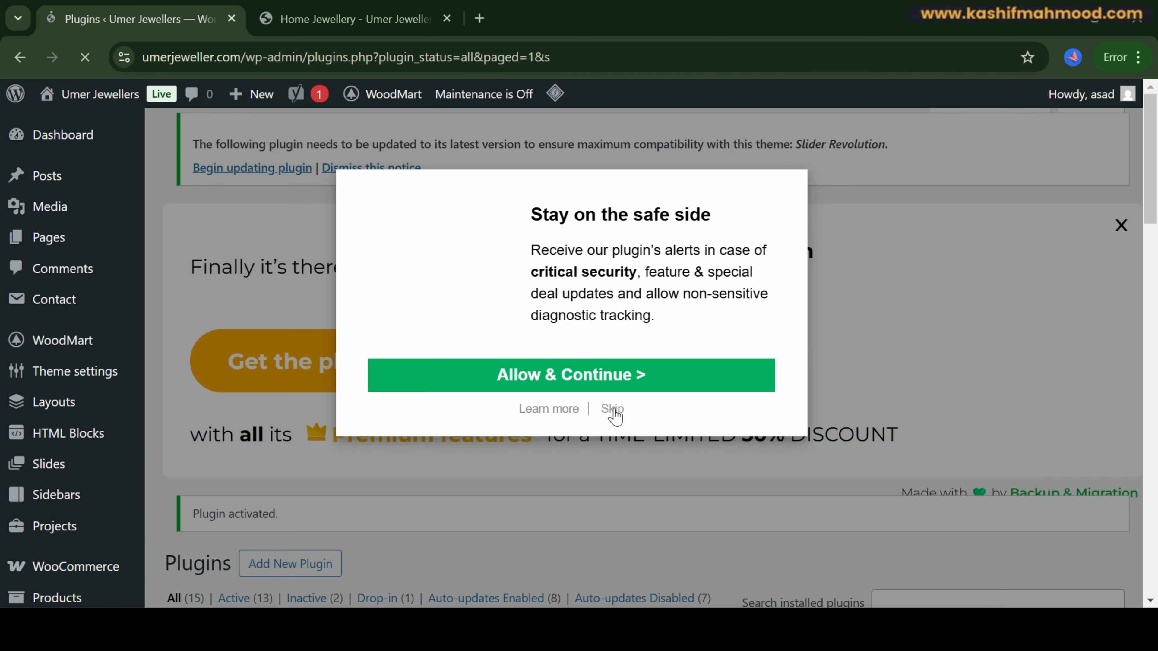
Skip the plugin's alerts and diagnostic tracking offer and open the management page of Backup Migration
left_click(613, 408)
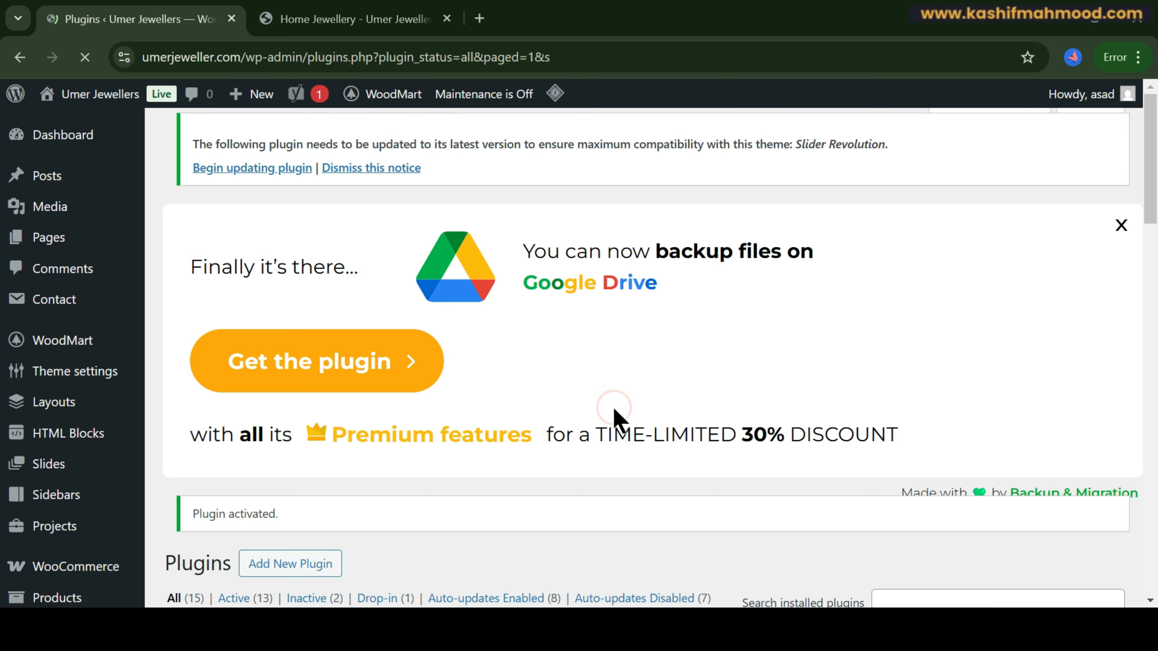
scroll(614, 410, "down", 5)
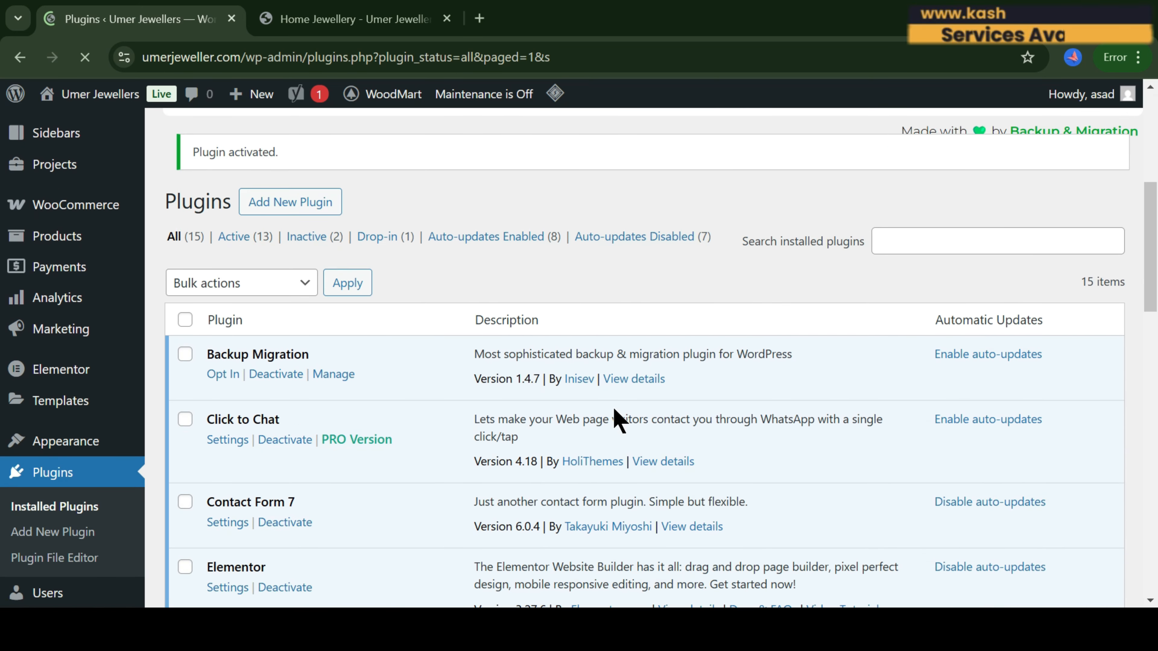
left_click(338, 384)
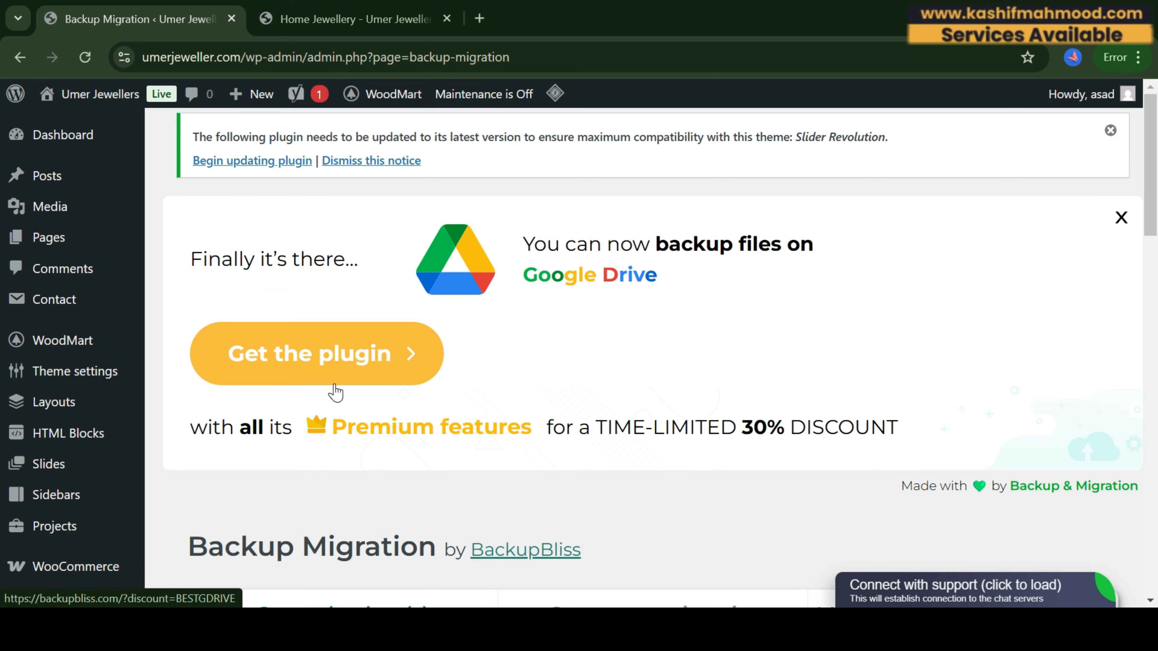
Review the files, exclusion filters and databases chosen under what will be backed up, and save the configuration
scroll(335, 392, "down", 8)
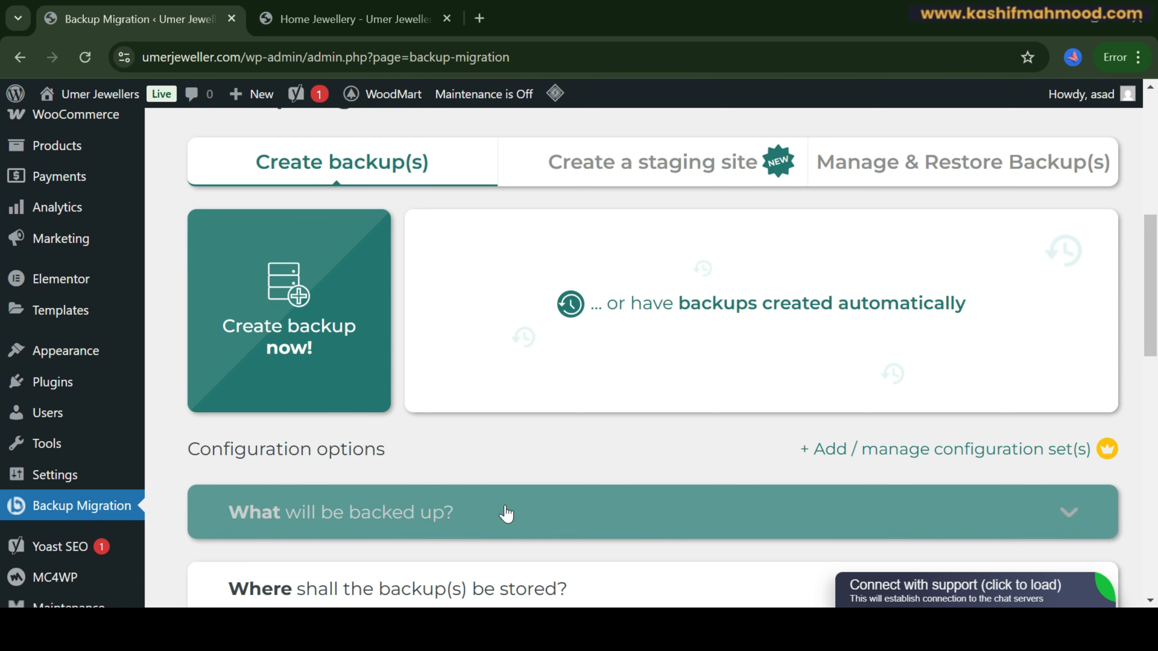
left_click(506, 513)
scroll(471, 455, "down", 5)
scroll(465, 441, "down", 2)
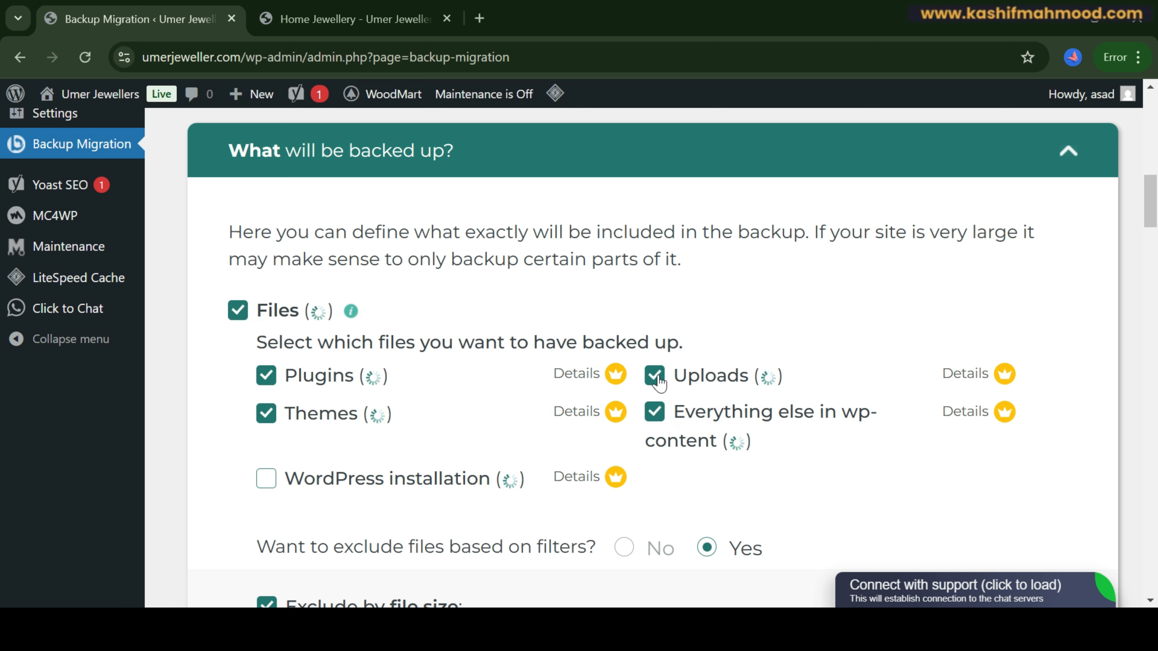
scroll(658, 382, "down", 2)
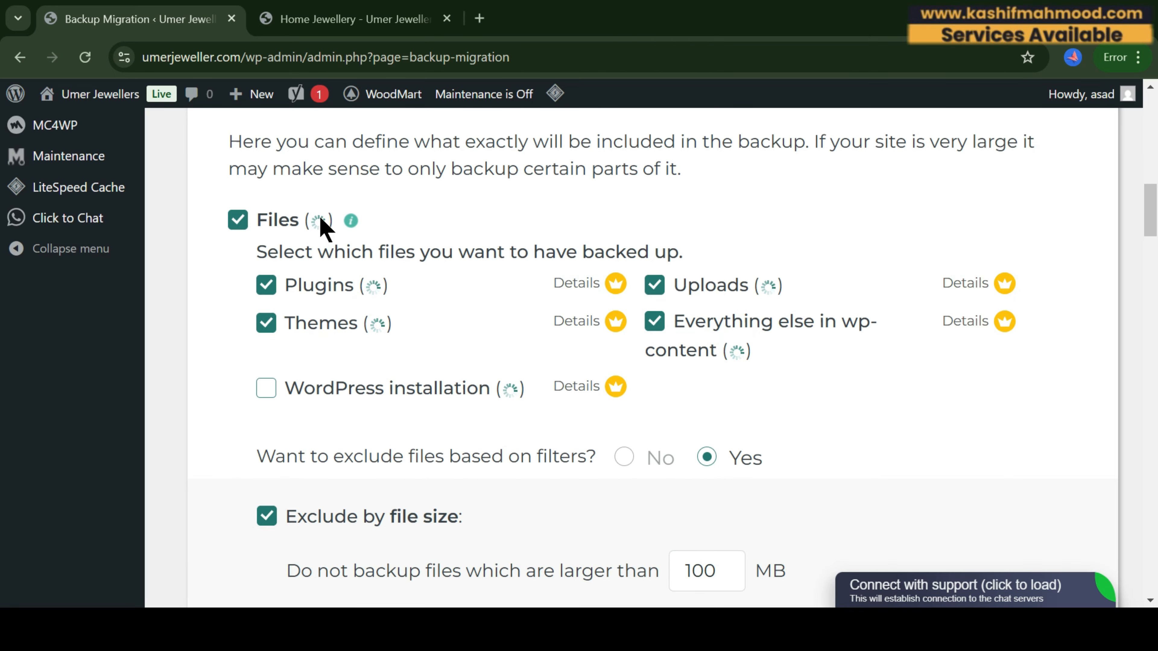
mouse_move(352, 224)
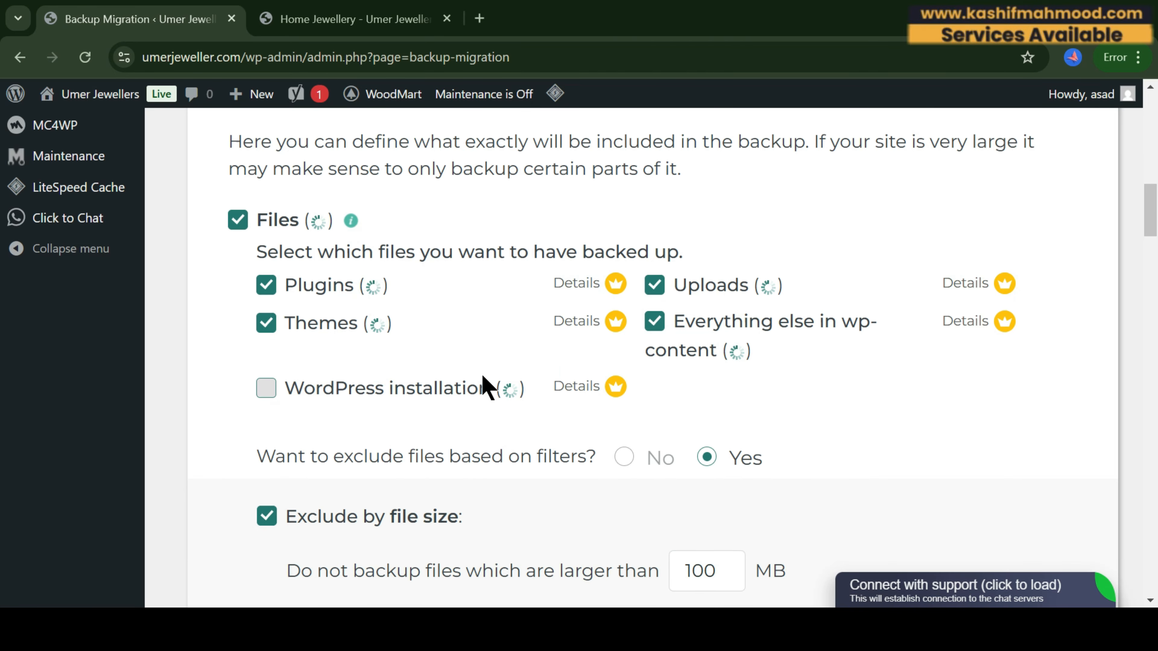
scroll(481, 382, "up", 2)
scroll(481, 383, "down", 12)
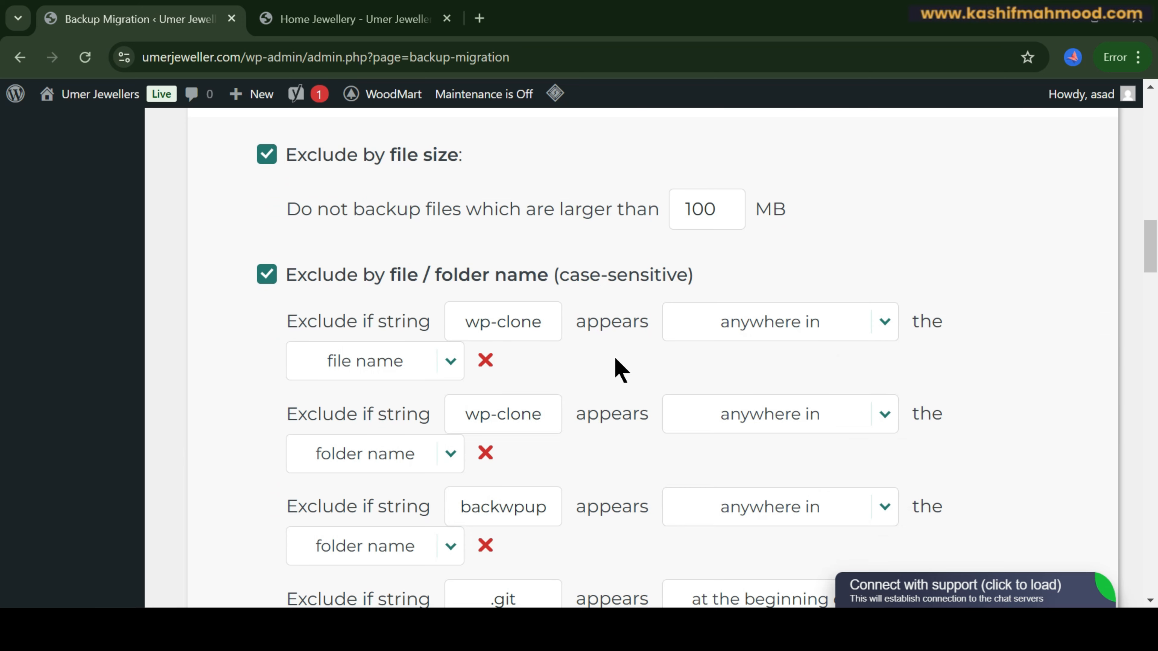
scroll(586, 379, "down", 2)
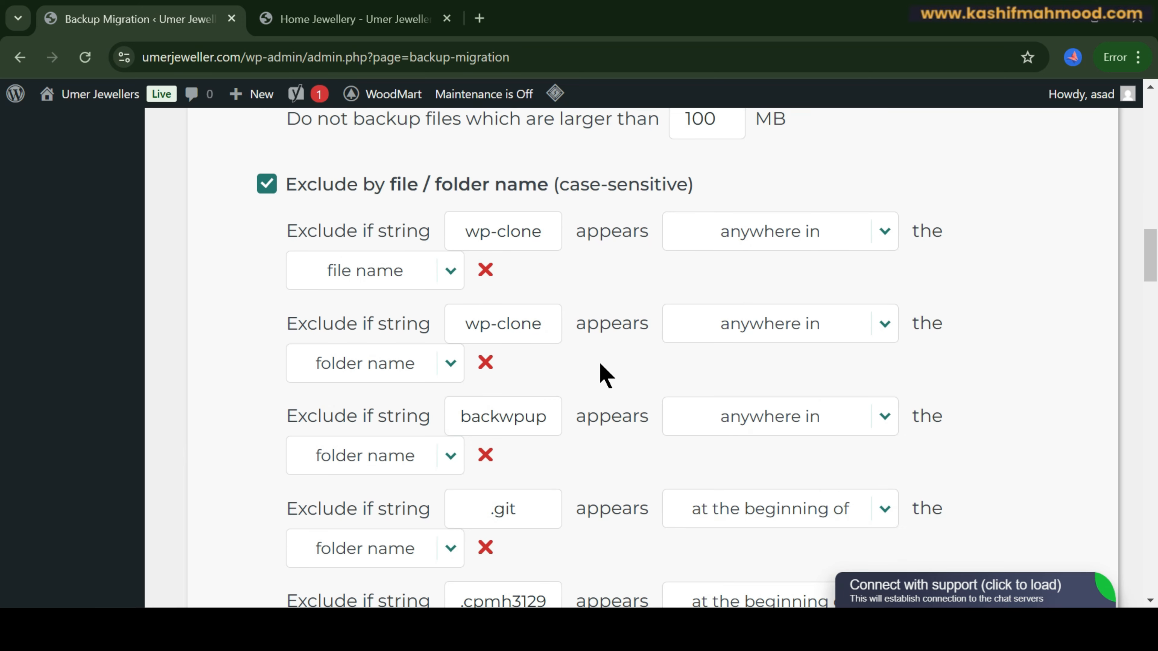
scroll(601, 347, "down", 14)
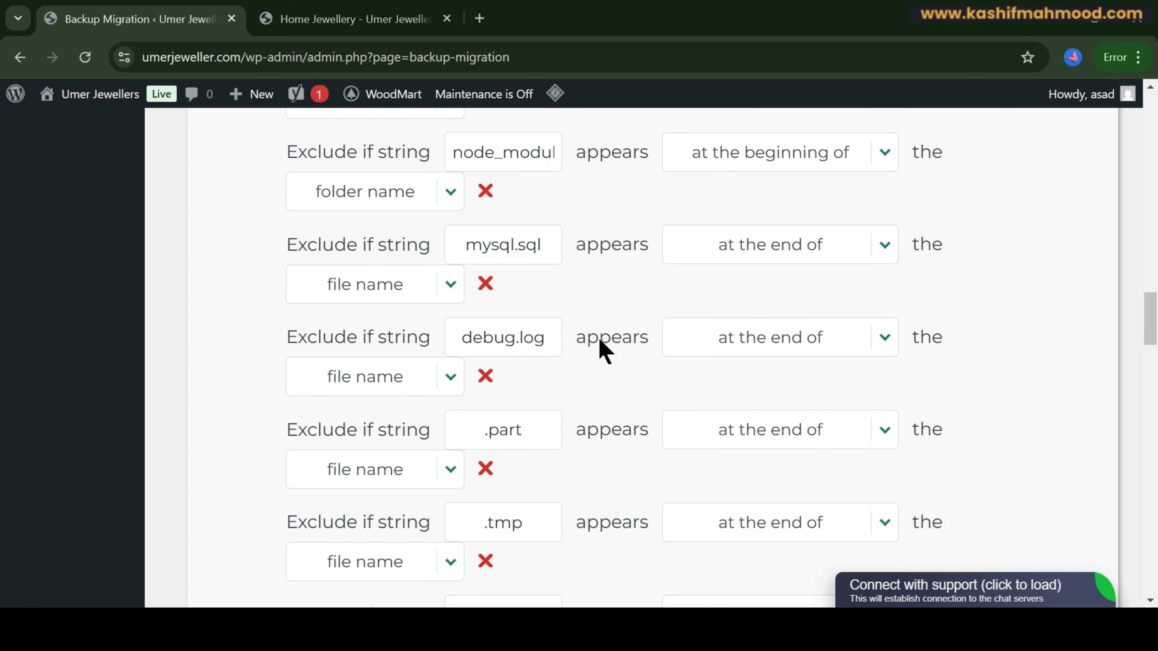
scroll(601, 351, "down", 20)
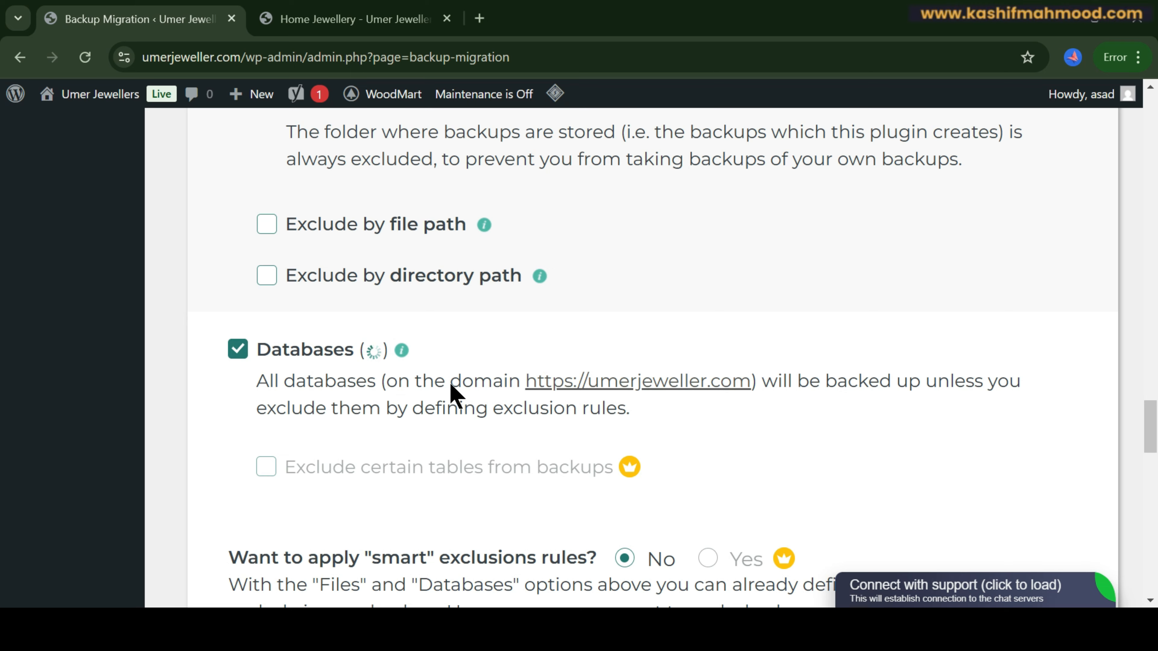
scroll(456, 395, "down", 10)
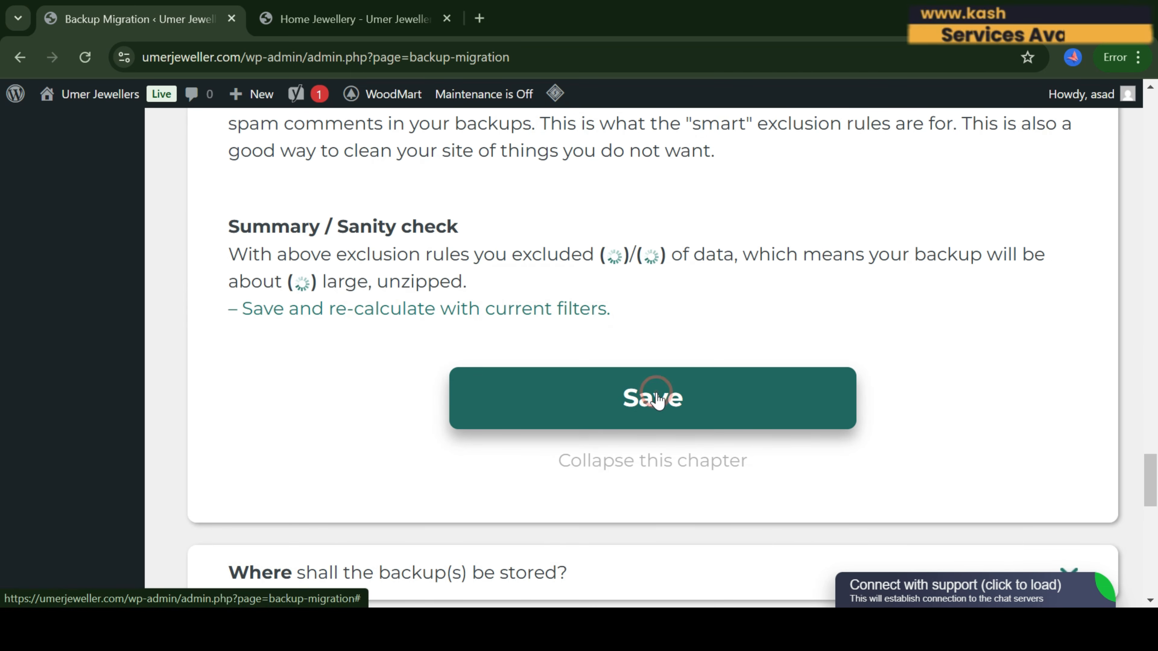
left_click(680, 404)
Check the size of the files selected for backup and start creating the backup, accepting the data-size notice
scroll(770, 403, "up", 15)
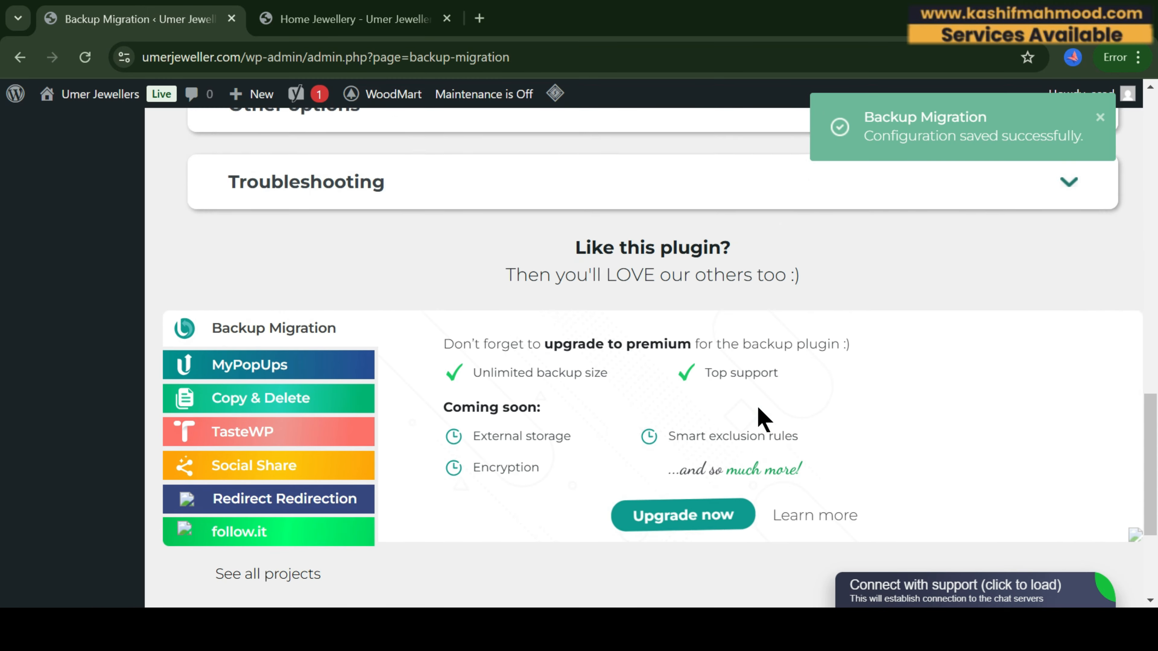
scroll(757, 405, "down", 4)
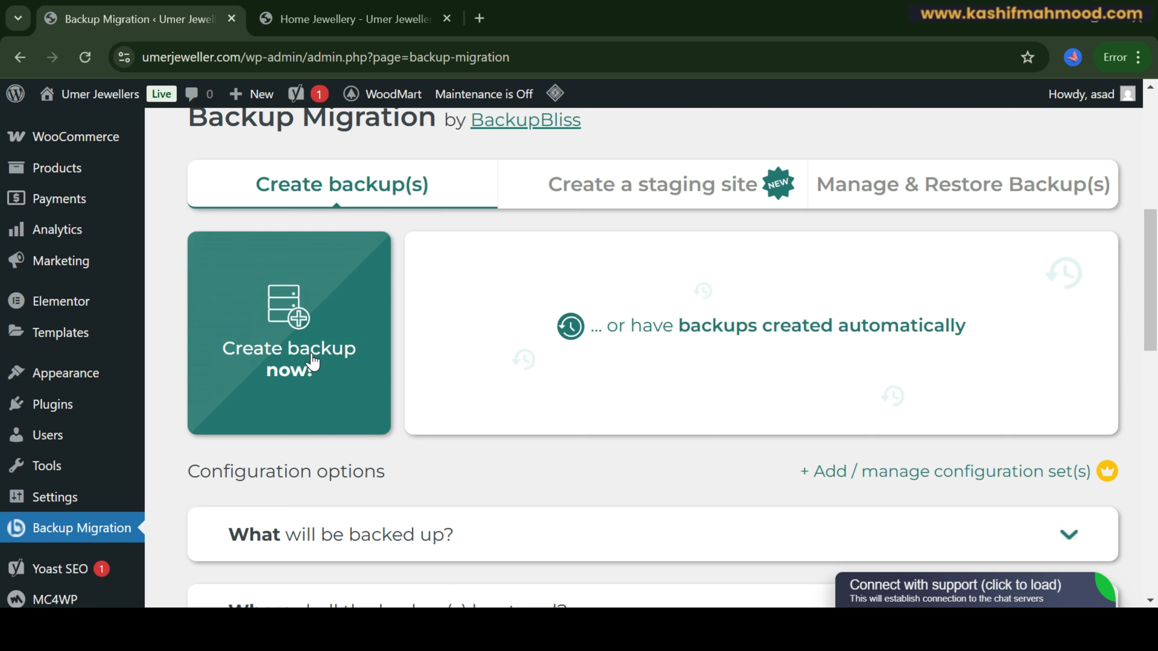
left_click(286, 333)
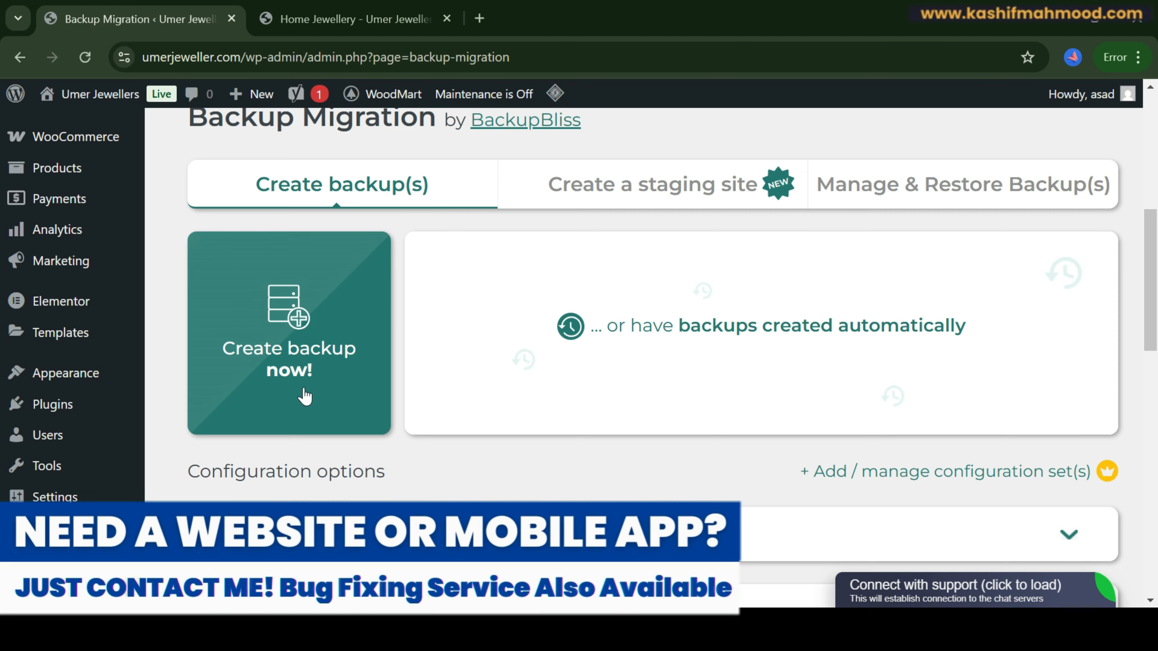
left_click(456, 534)
scroll(558, 463, "down", 4)
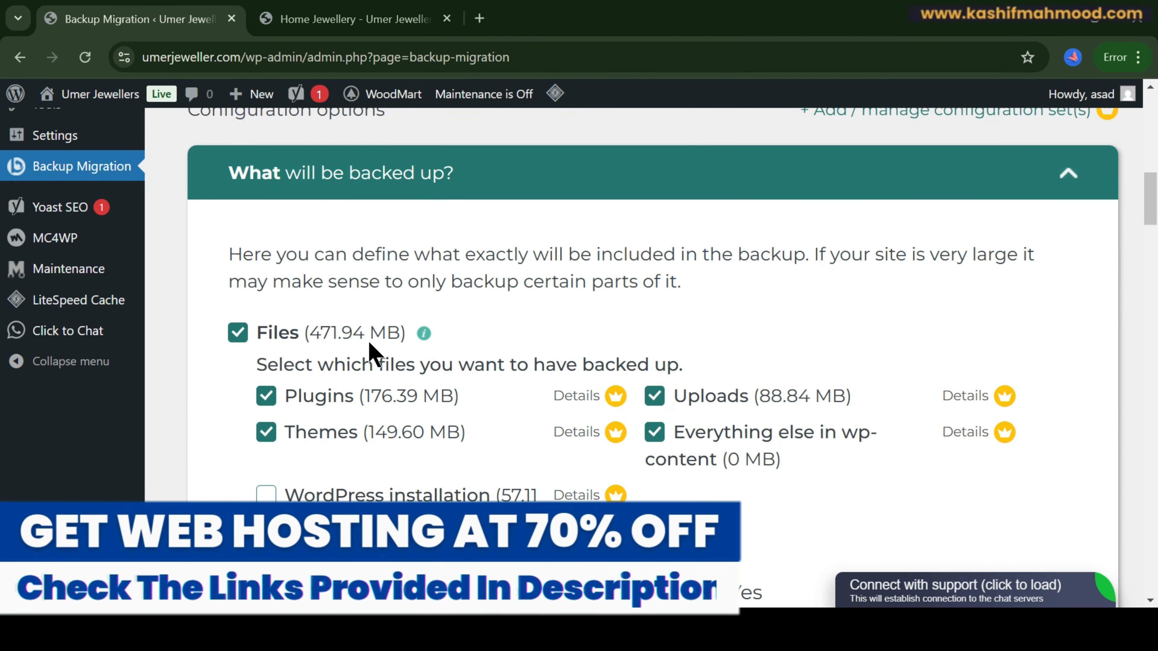
scroll(391, 345, "up", 1)
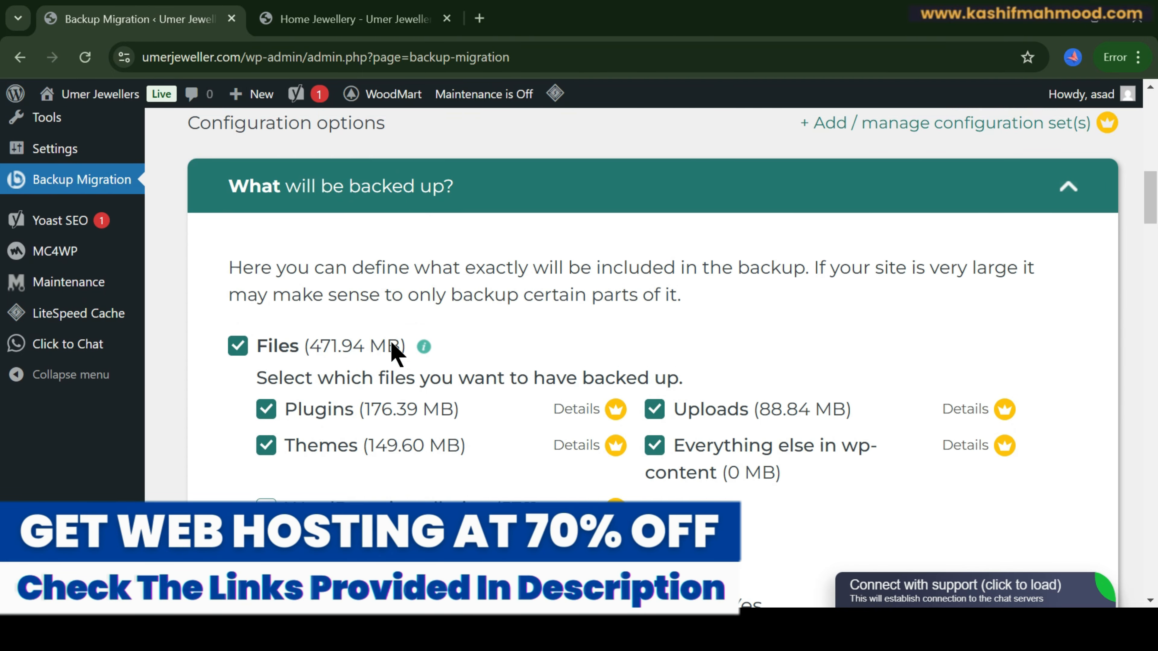
scroll(397, 353, "up", 4)
left_click(271, 274)
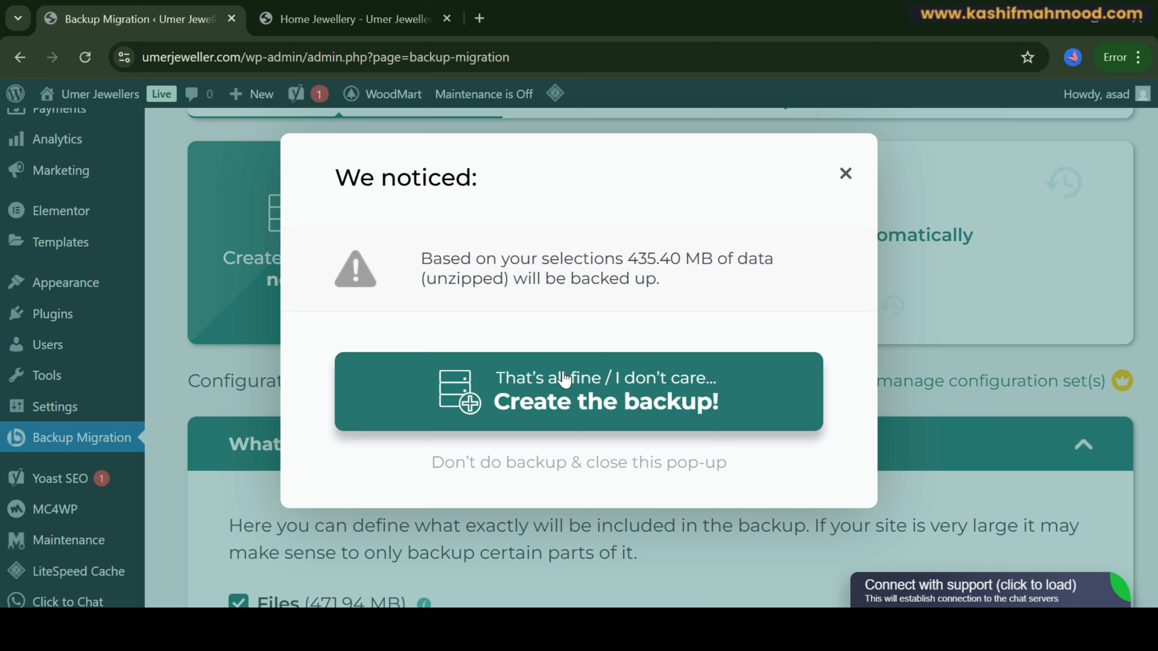
left_click(575, 411)
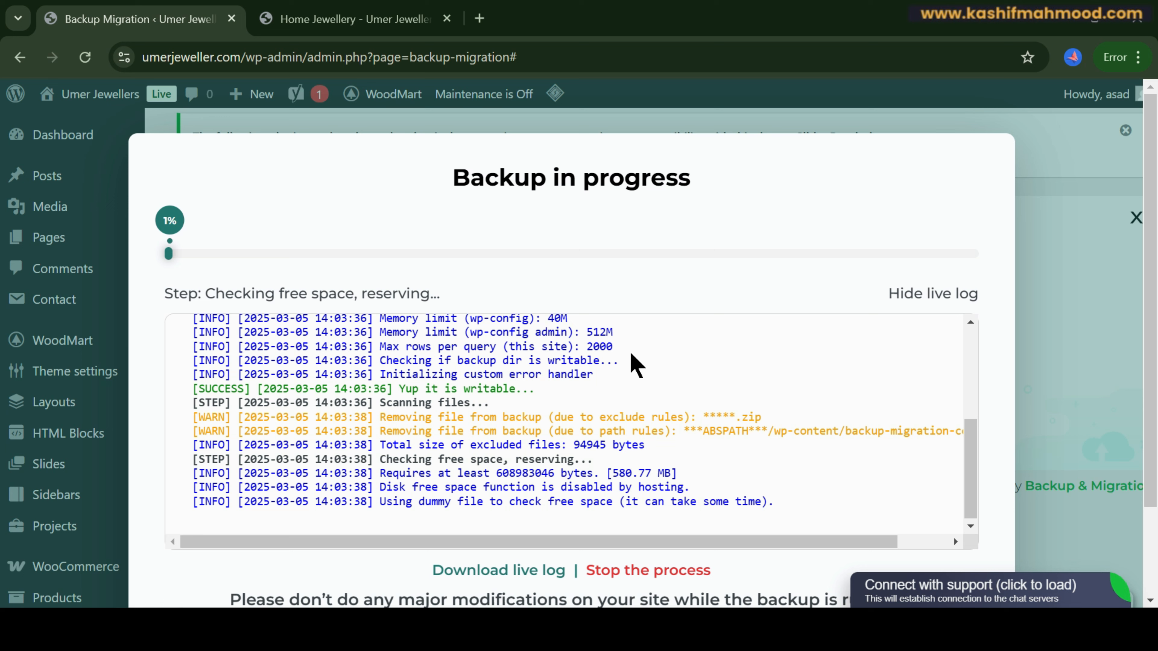
Open the backup progress window in the browser's element inspector
scroll(1003, 352, "down", 2)
right_click(1003, 353)
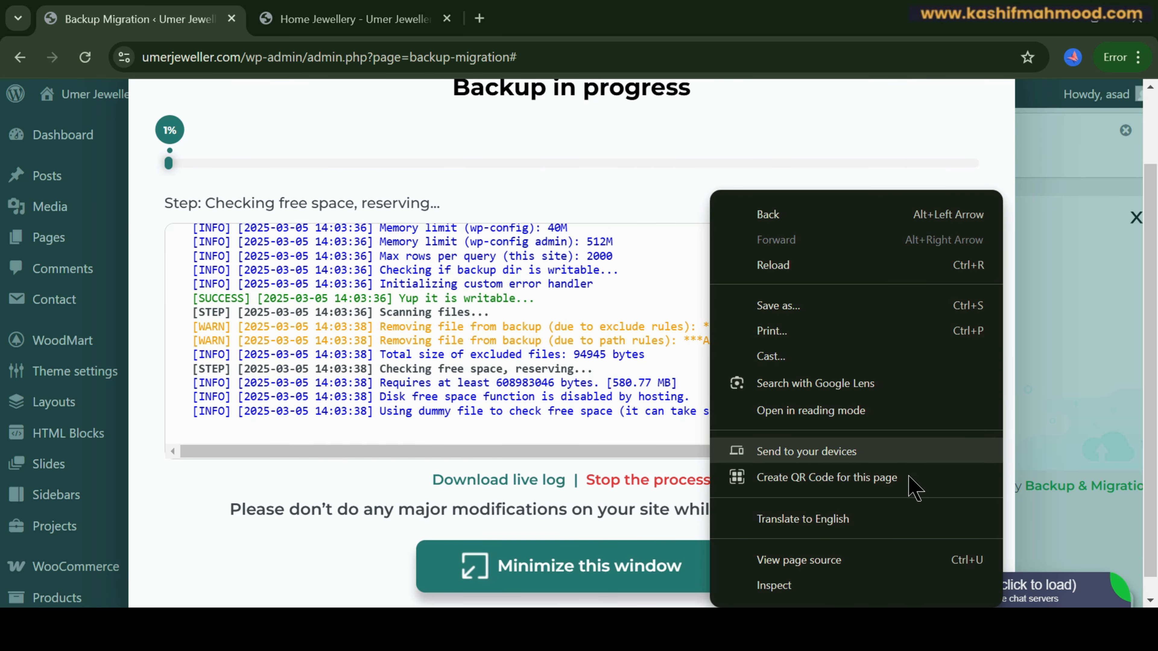
left_click(774, 585)
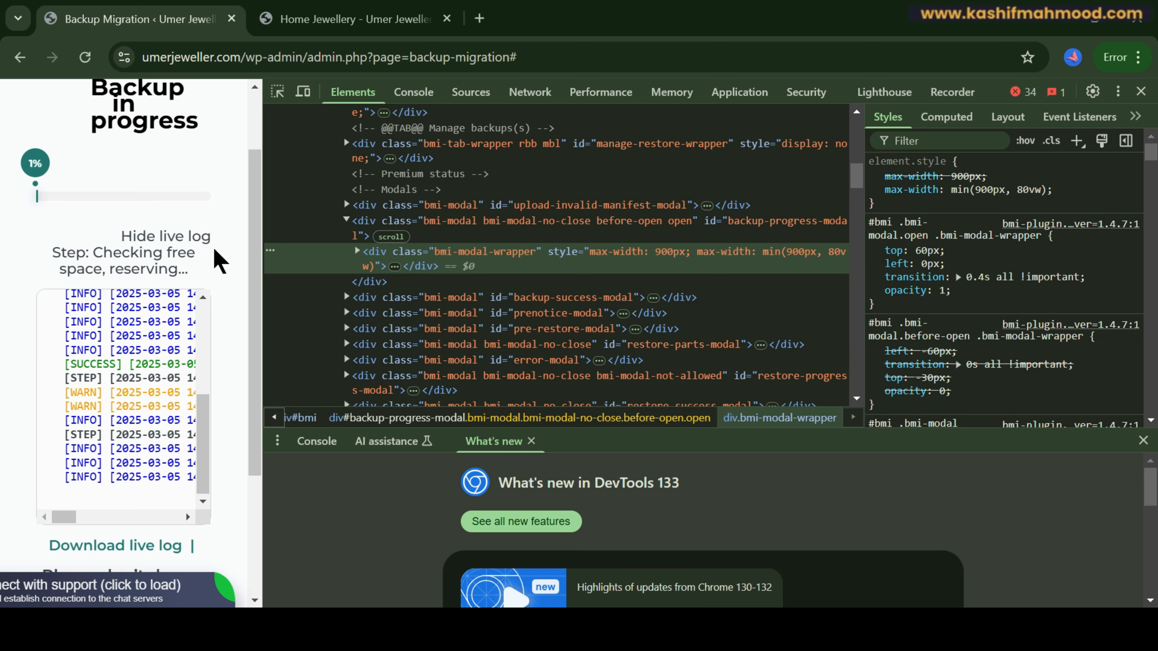
Monitor the backup's network requests in the developer tools, close them once the backup is done, and copy the backup link
left_click(530, 93)
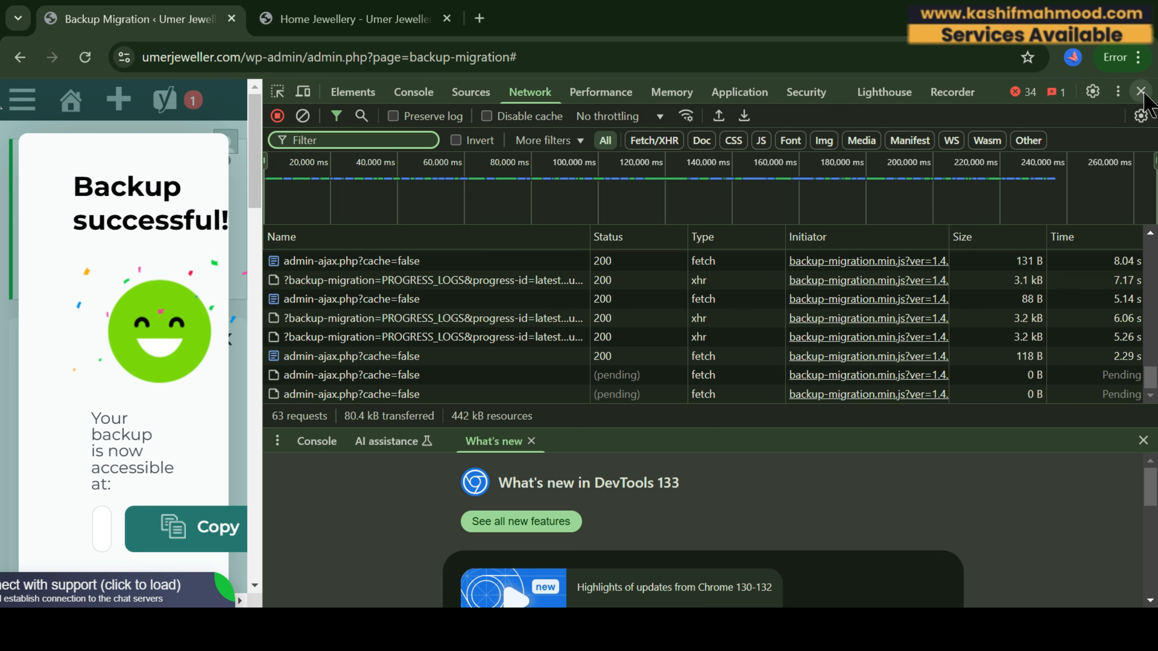
left_click(1141, 91)
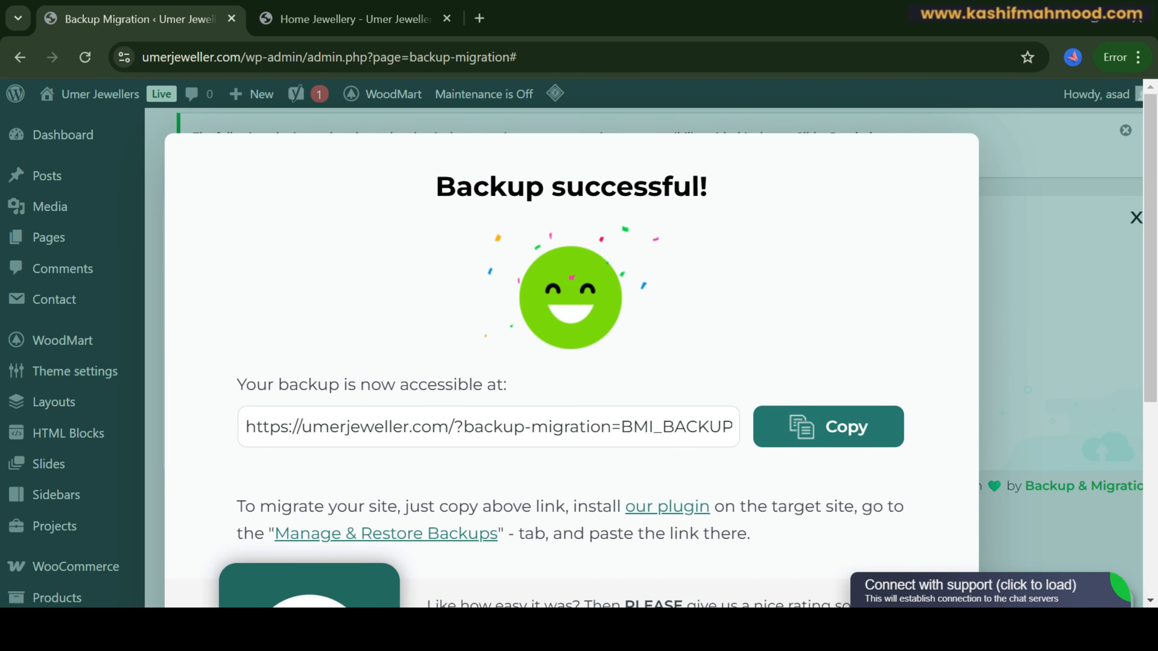
scroll(340, 292, "down", 4)
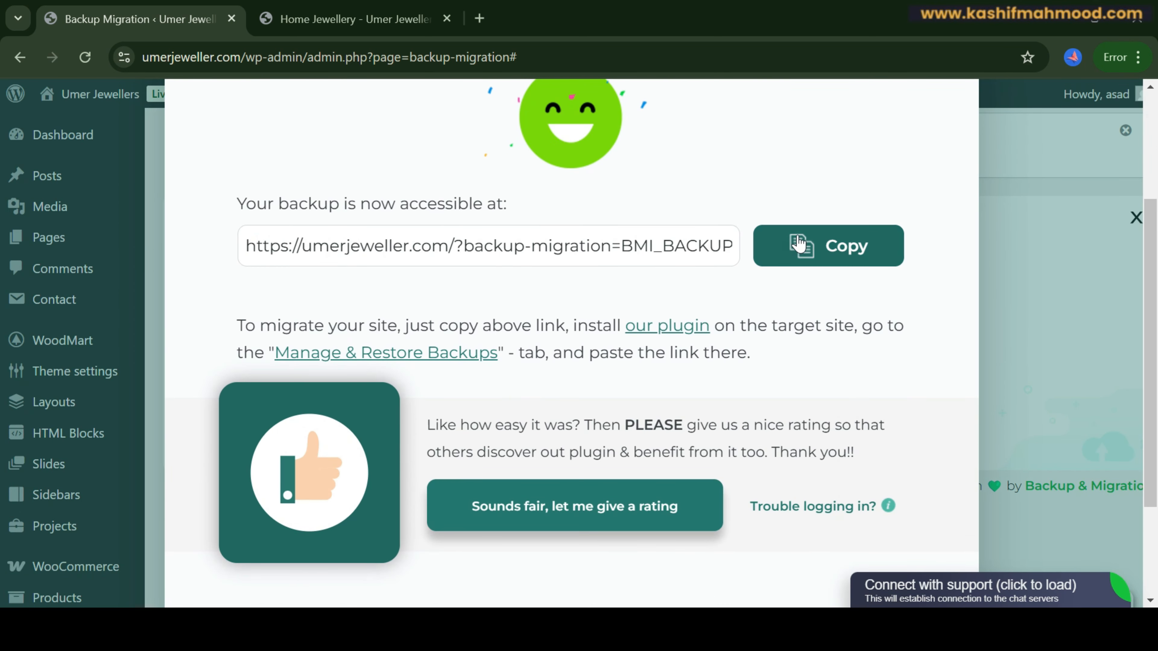
left_click(838, 262)
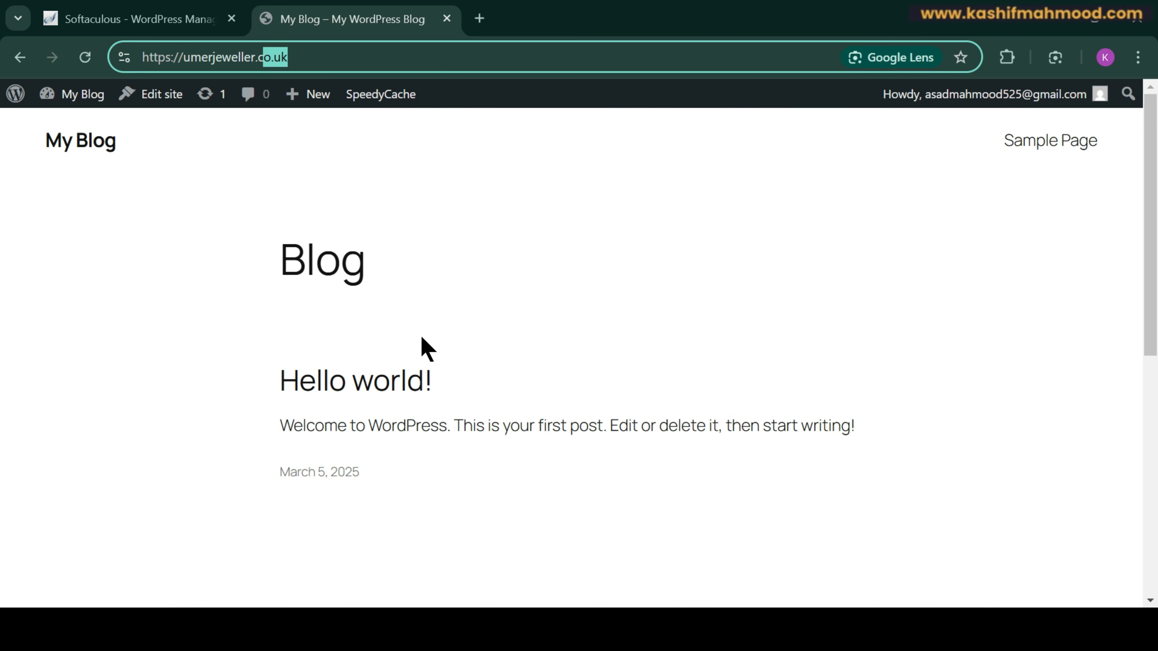
Switch to the new site umerjeweller.co.uk and open its WordPress dashboard
left_click(421, 340)
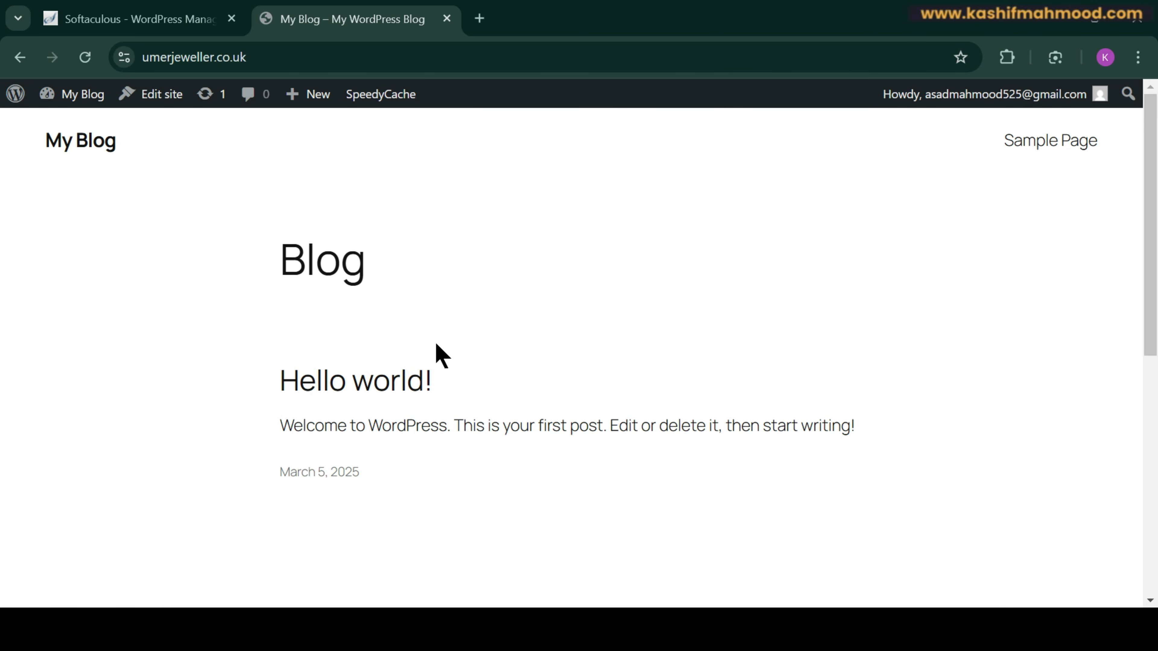
mouse_move(73, 94)
left_click(126, 148)
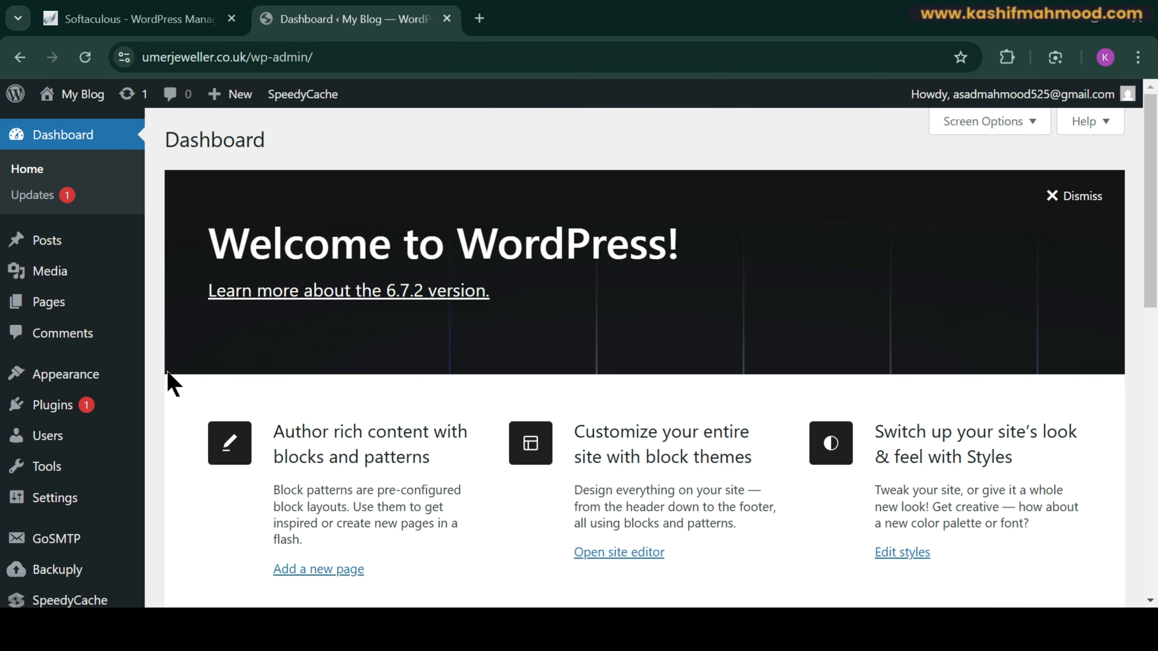
Search the new site's available plugins for "backup migration"
mouse_move(27, 413)
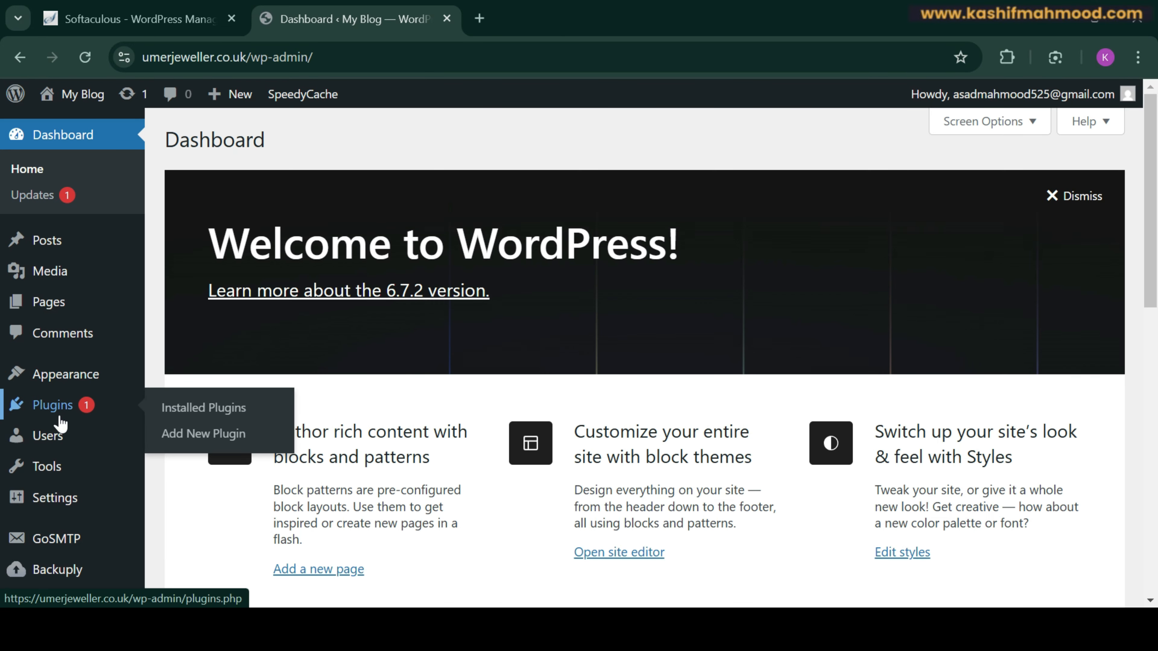
left_click(181, 436)
left_click(843, 191)
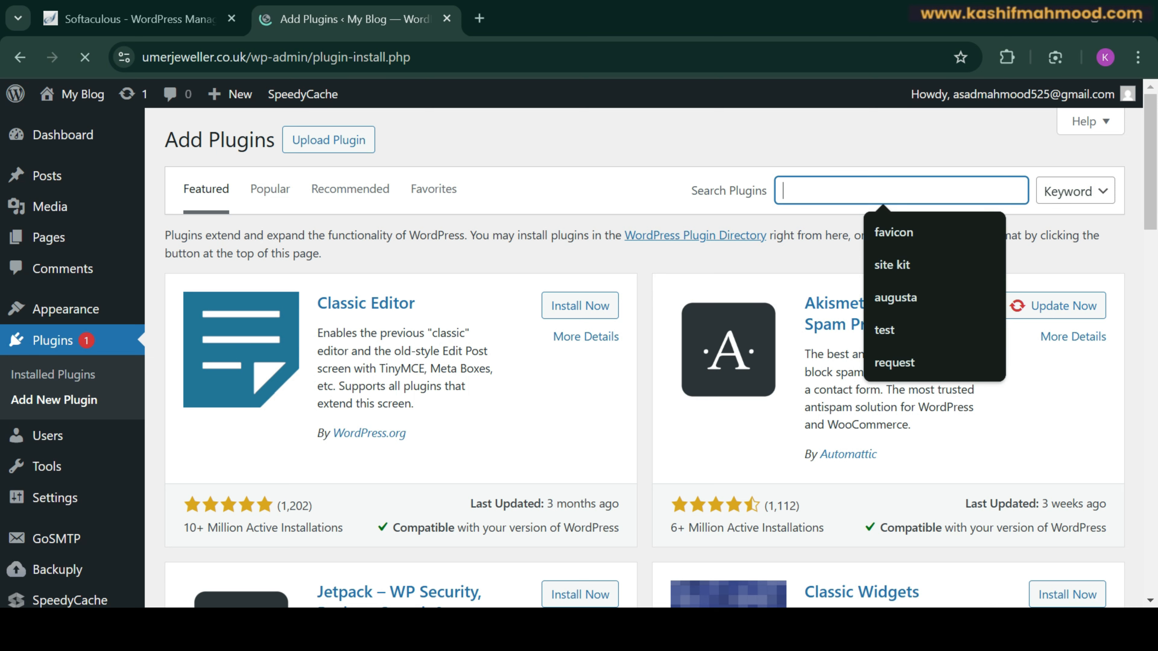
type("backu")
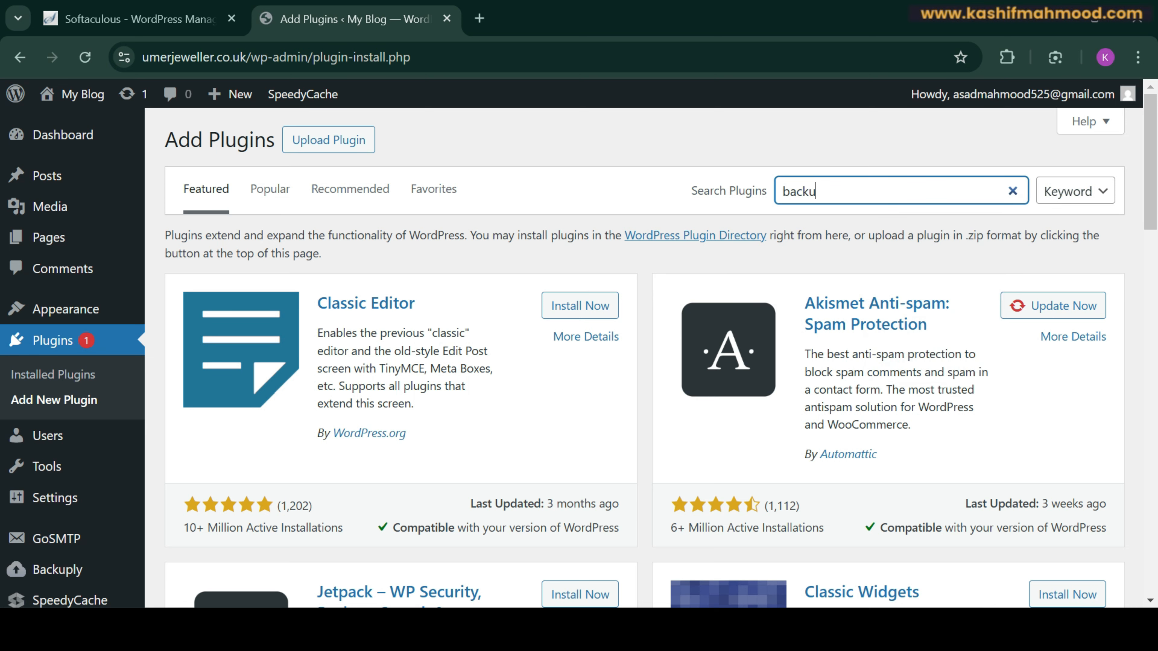
type("p migration")
Install and activate the Backup Migration plugin by Inisev, skipping its alerts and diagnostic tracking offer
scroll(1062, 314, "down", 5)
left_click(1078, 313)
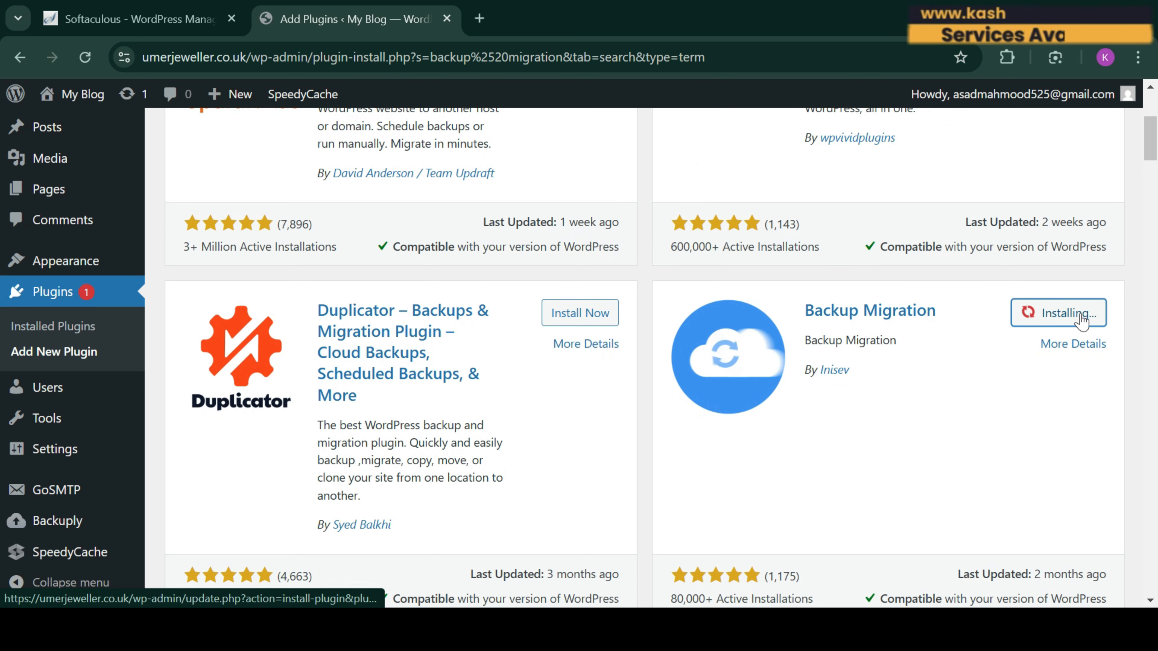
left_click(1079, 319)
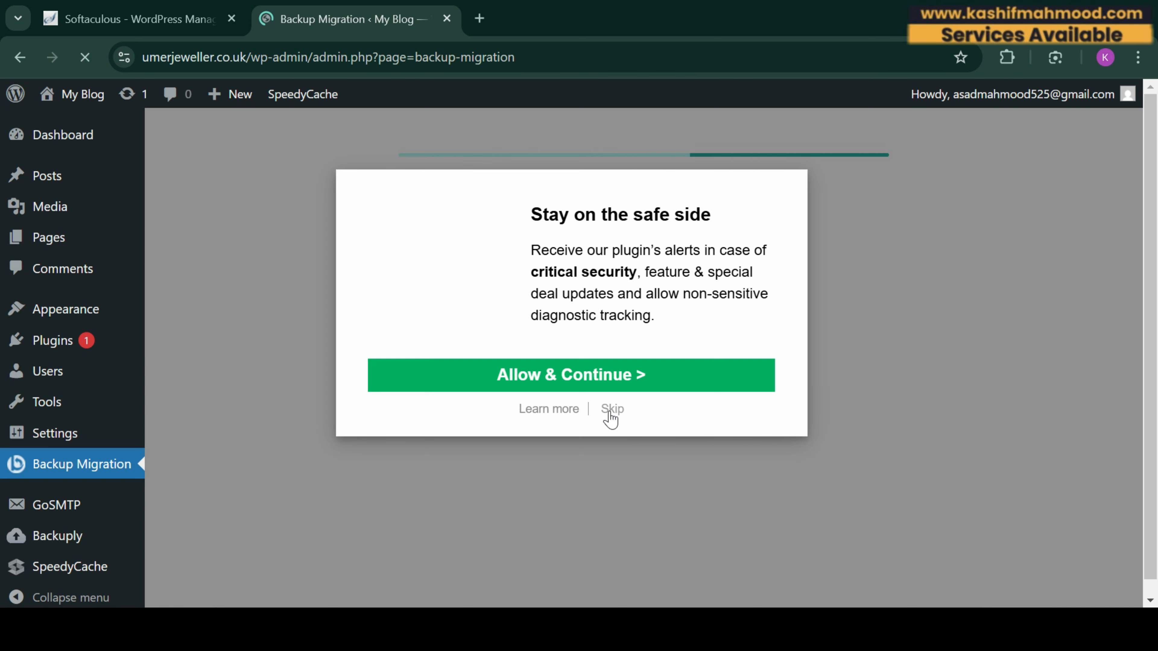
left_click(609, 408)
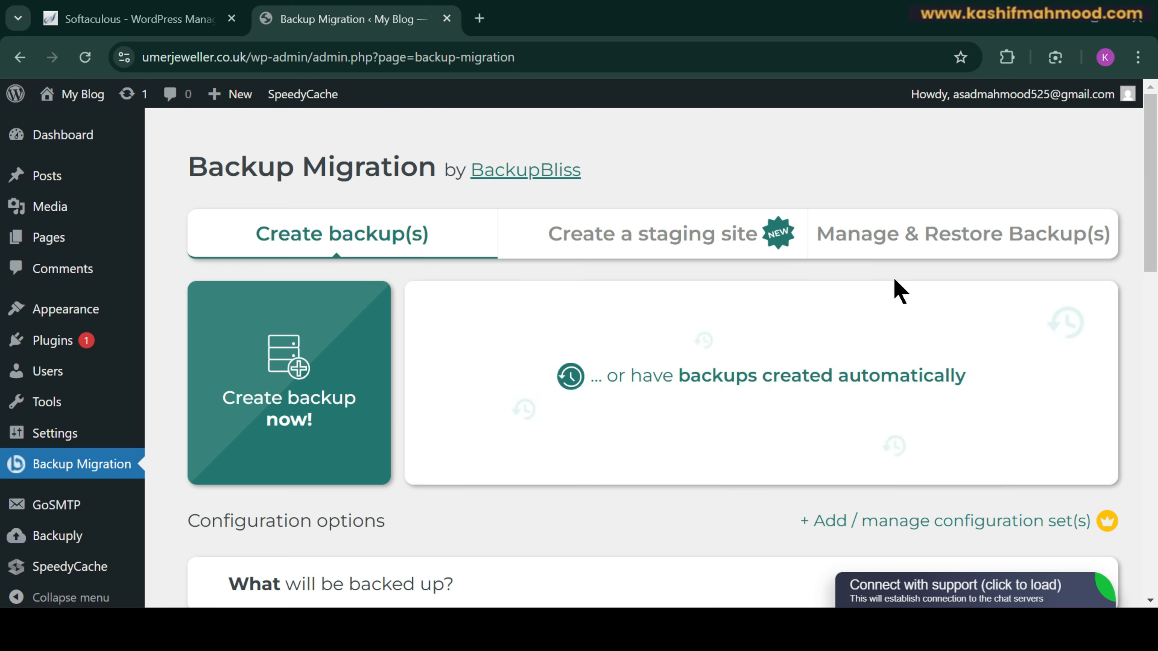
Open the Super-quick migration section for managing and restoring backups and paste the copied secret backup URL there
left_click(947, 245)
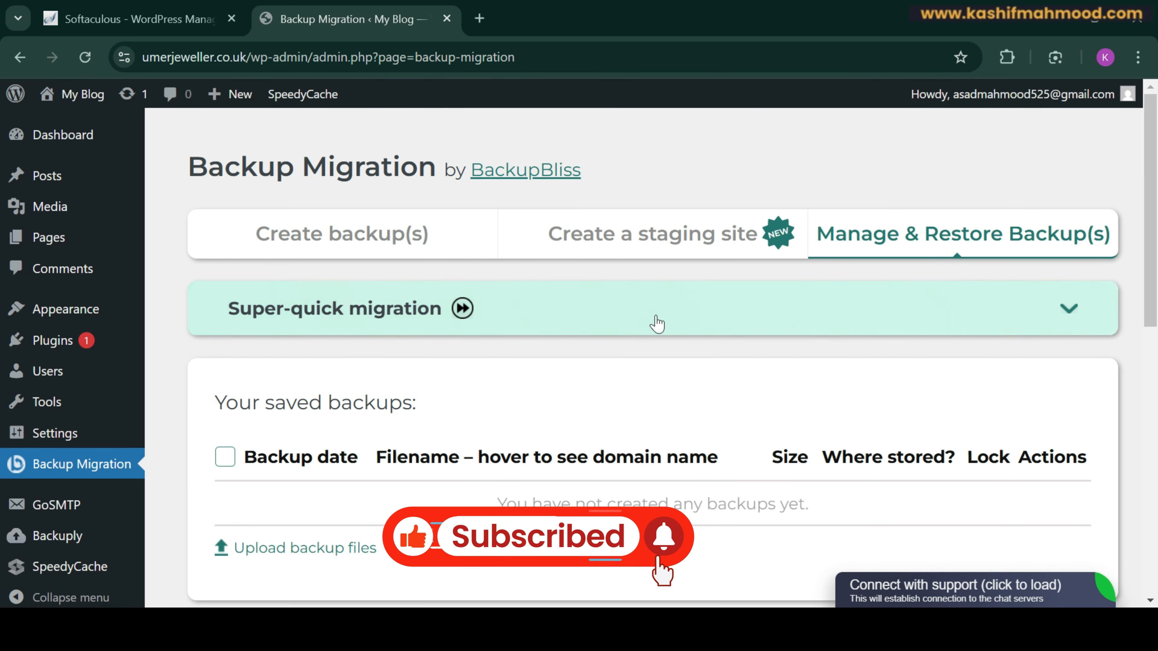
left_click(462, 315)
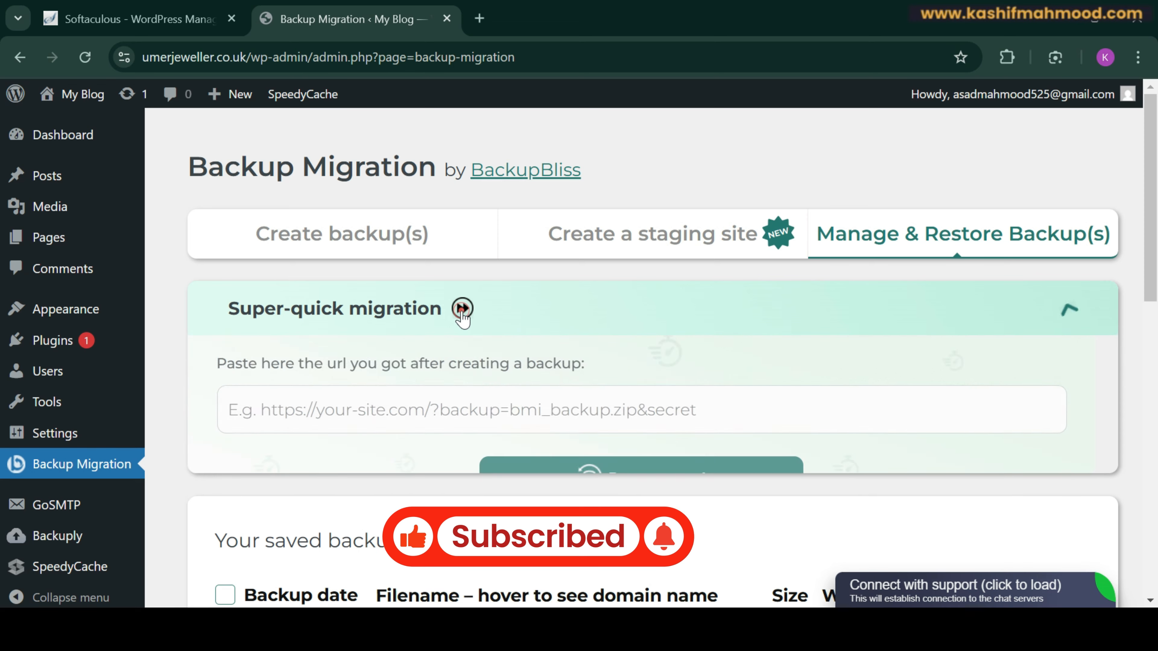
scroll(463, 306, "down", 2)
left_click(520, 304)
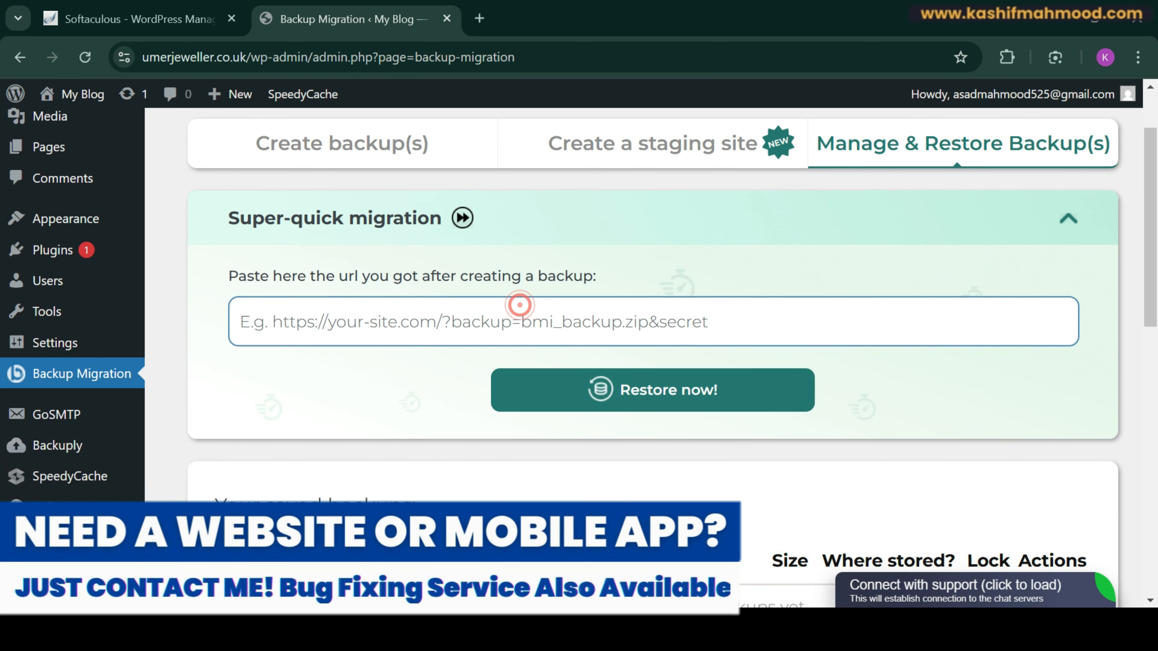
key("ctrl+v")
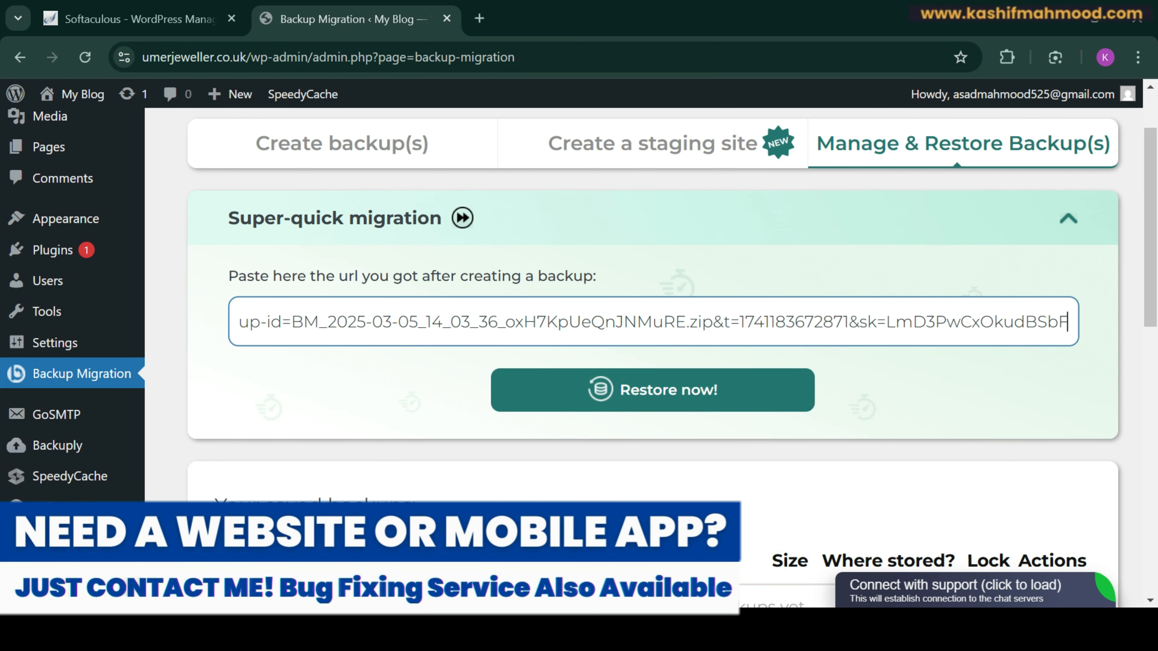
Start restoring from the backup URL, accepting that existing folders, files and databases on this site are overwritten
left_click(646, 395)
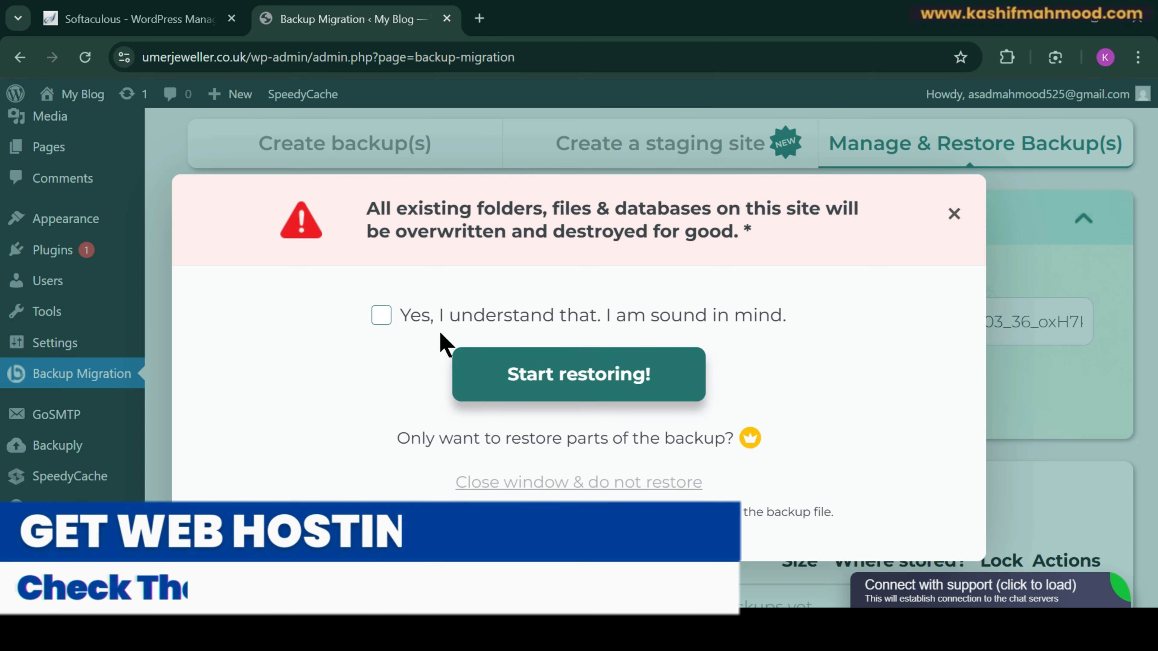
left_click(382, 316)
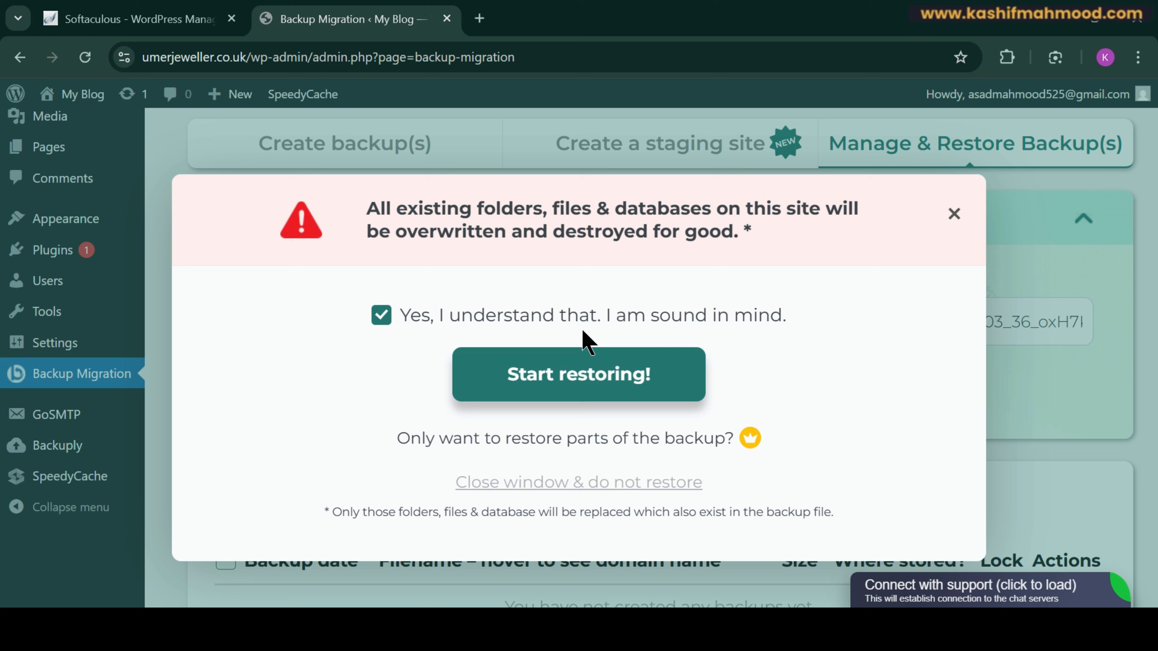
left_click(572, 385)
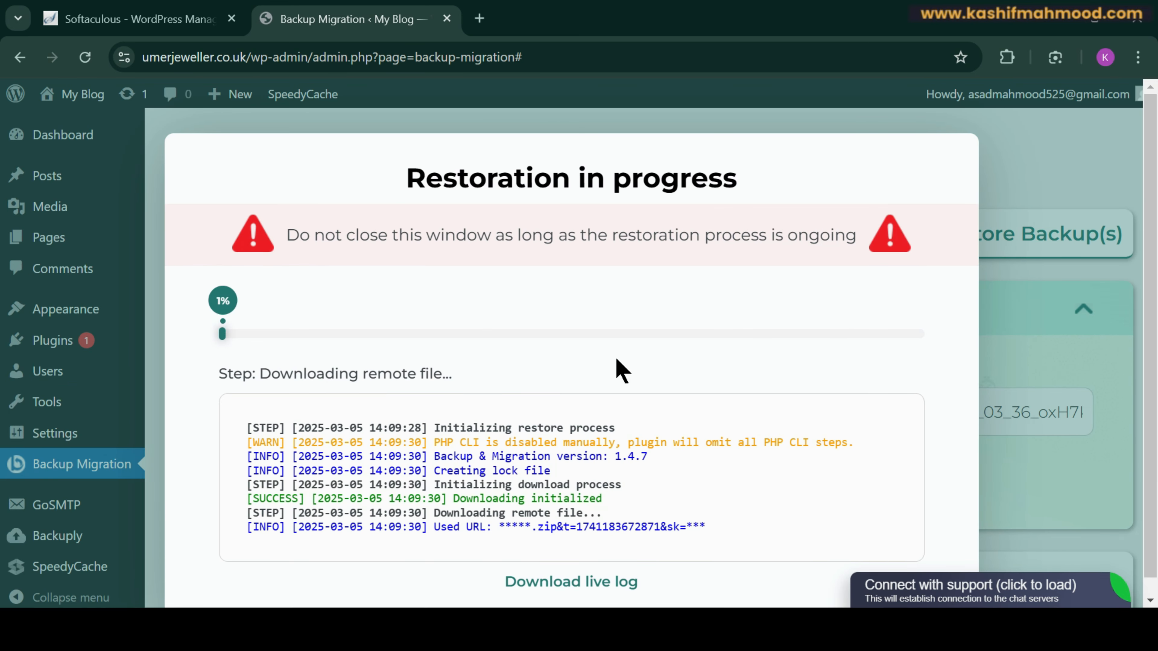
Monitor the restoration's network requests in the developer tools, close them, and finish the completed restore
right_click(616, 360)
left_click(695, 583)
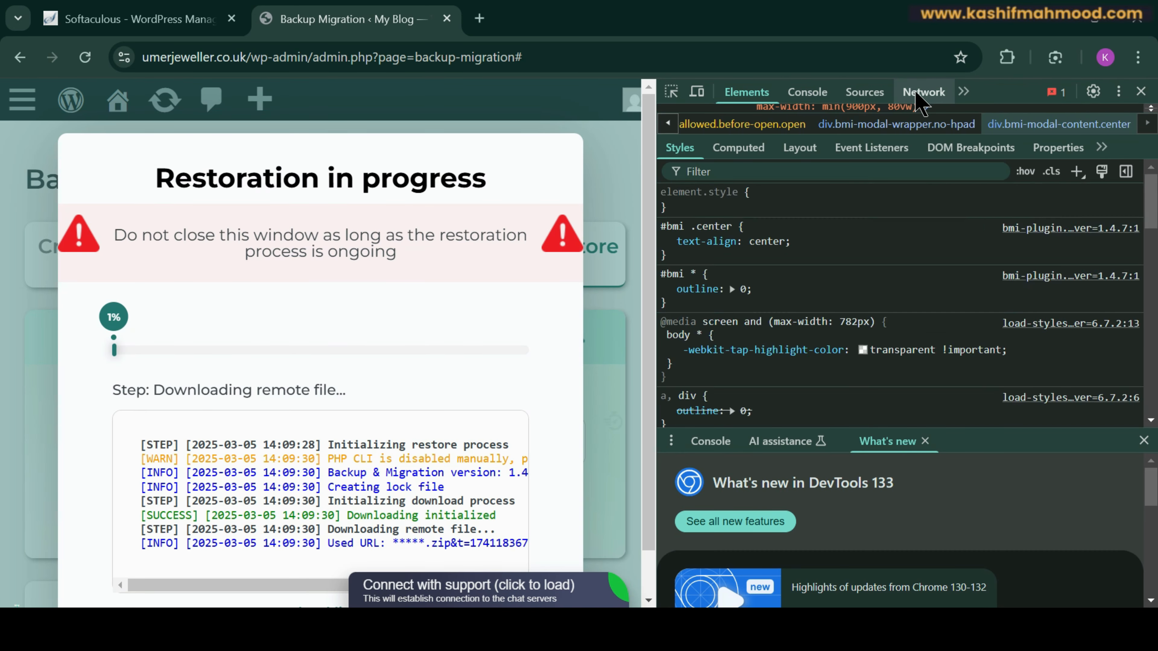
left_click(924, 91)
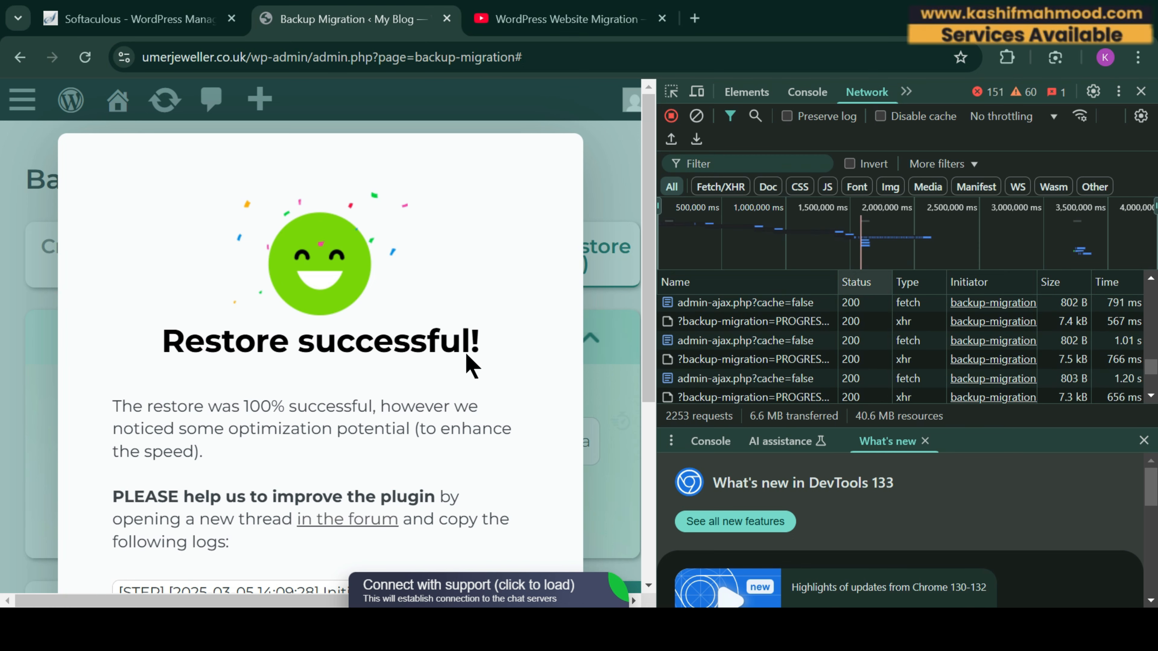
left_click(1141, 92)
scroll(793, 312, "down", 4)
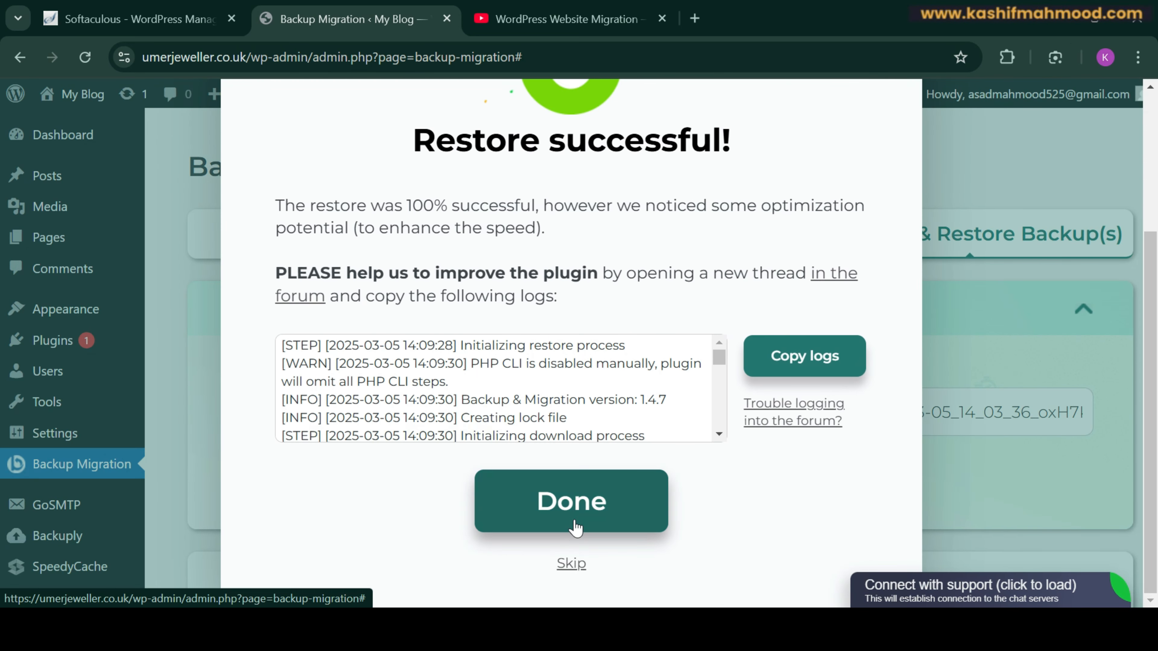
left_click(576, 529)
Open the restored umerjeweller.co.uk site in a new tab and examine its home page from the banner through the products
mouse_move(75, 100)
left_click(77, 124, "ctrl")
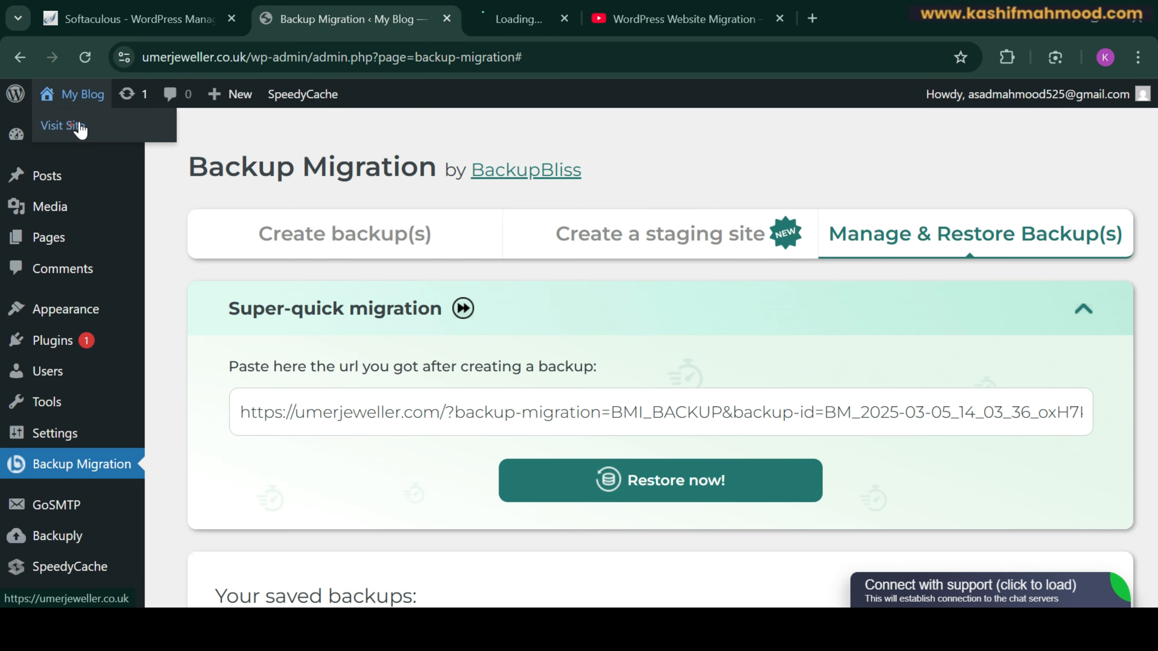
left_click(504, 19)
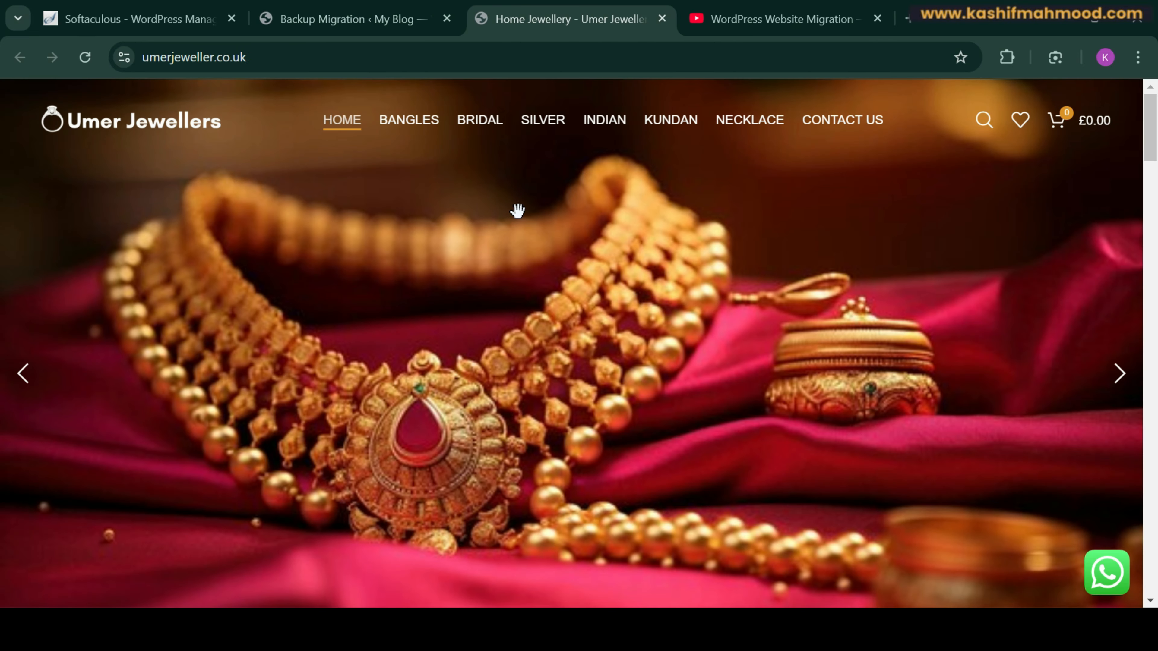
scroll(517, 209, "down", 10)
scroll(517, 224, "down", 15)
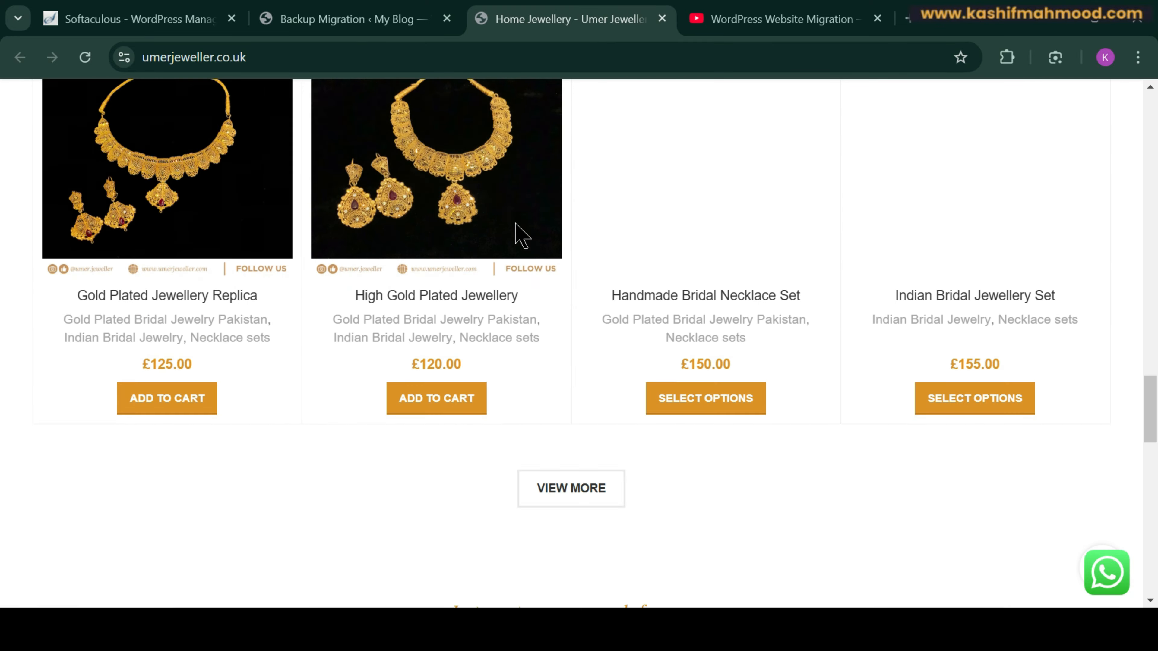
scroll(520, 233, "up", 12)
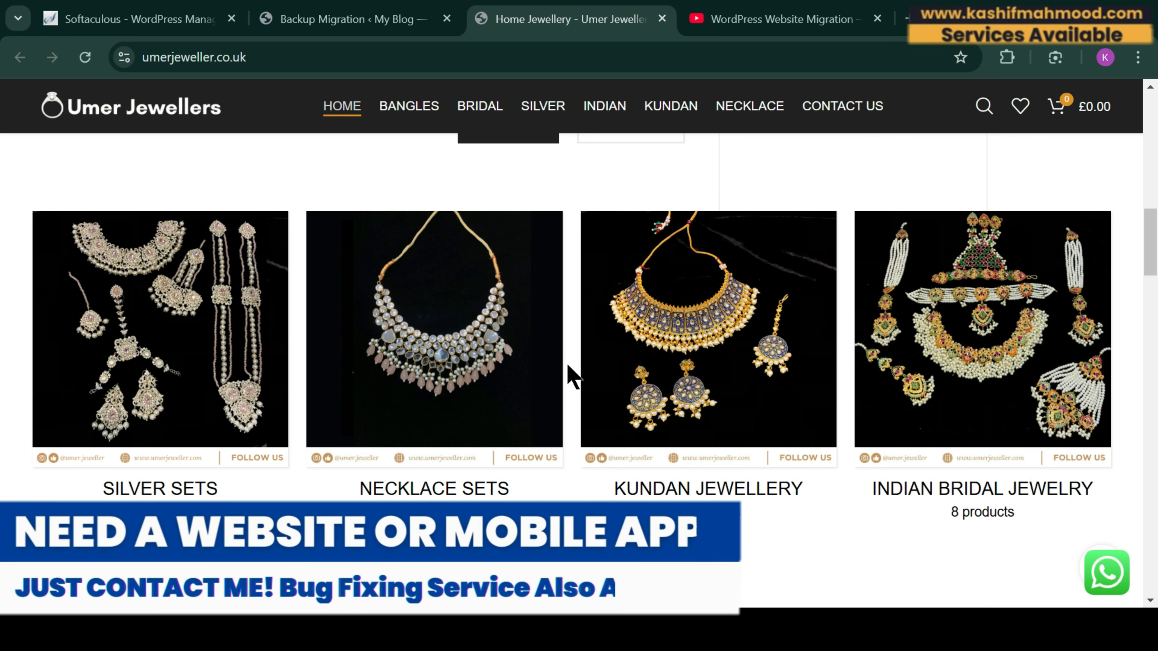
Switch to the WordPress Website Migration playlist on YouTube
left_click(752, 25)
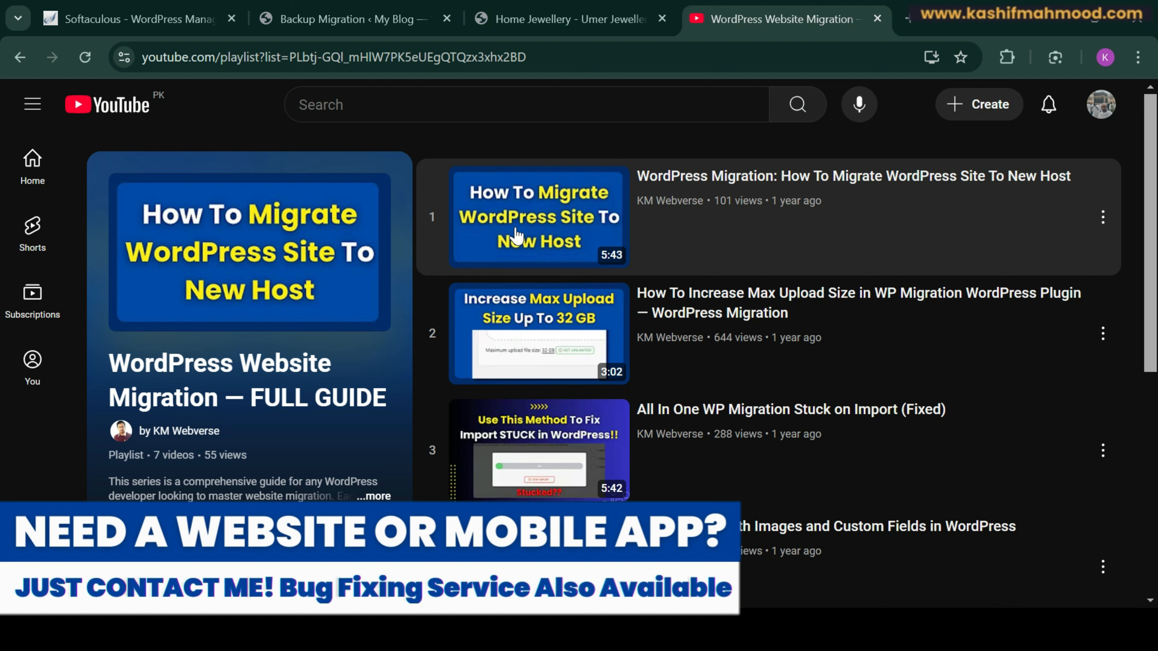